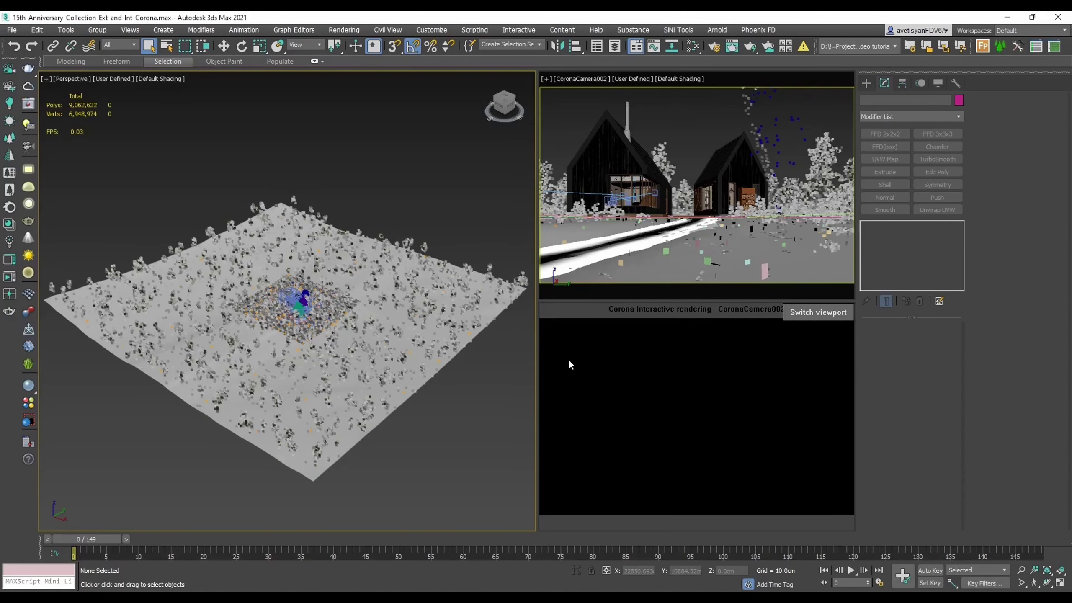
# - Stop the interactive rendering and place a targeted Corona Sun beyond the far side of the terrain in the perspective view
pyautogui.rightClick(567, 359)
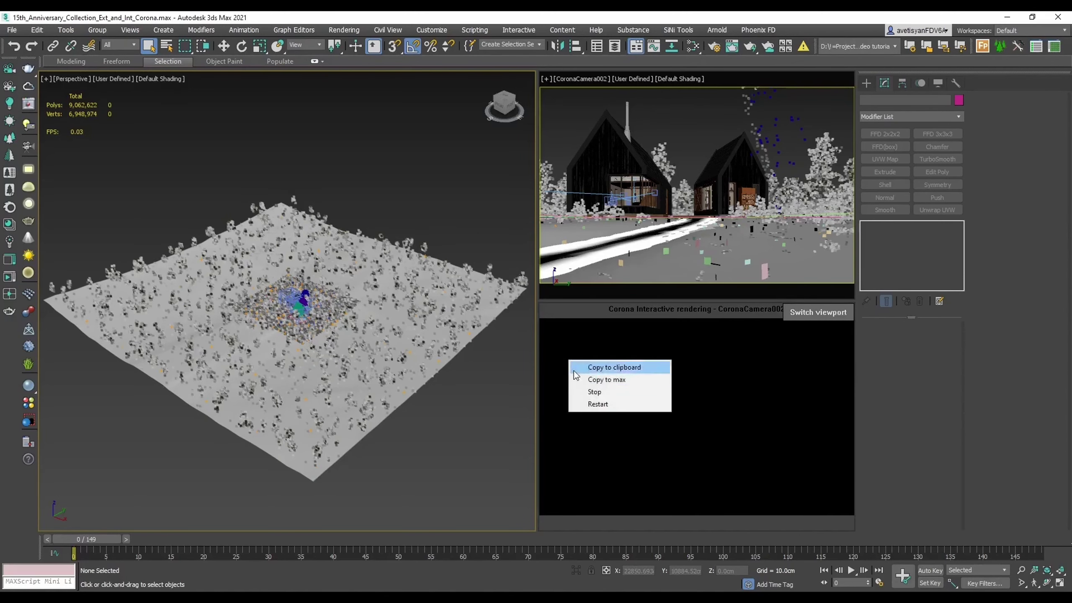
pyautogui.click(591, 390)
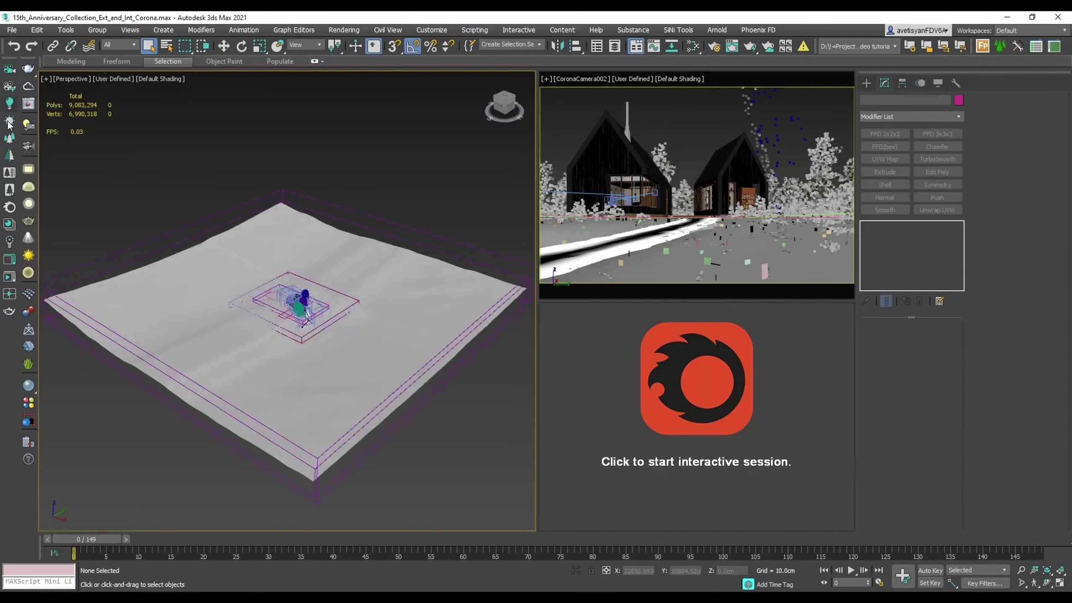
pyautogui.click(9, 124)
pyautogui.moveTo(407, 207); pyautogui.dragTo(464, 220)
pyautogui.rightClick(463, 220)
# - Add a CoronaSky environment from the sun's settings and preview the lighting with an interactive rendering session
pyautogui.click(884, 84)
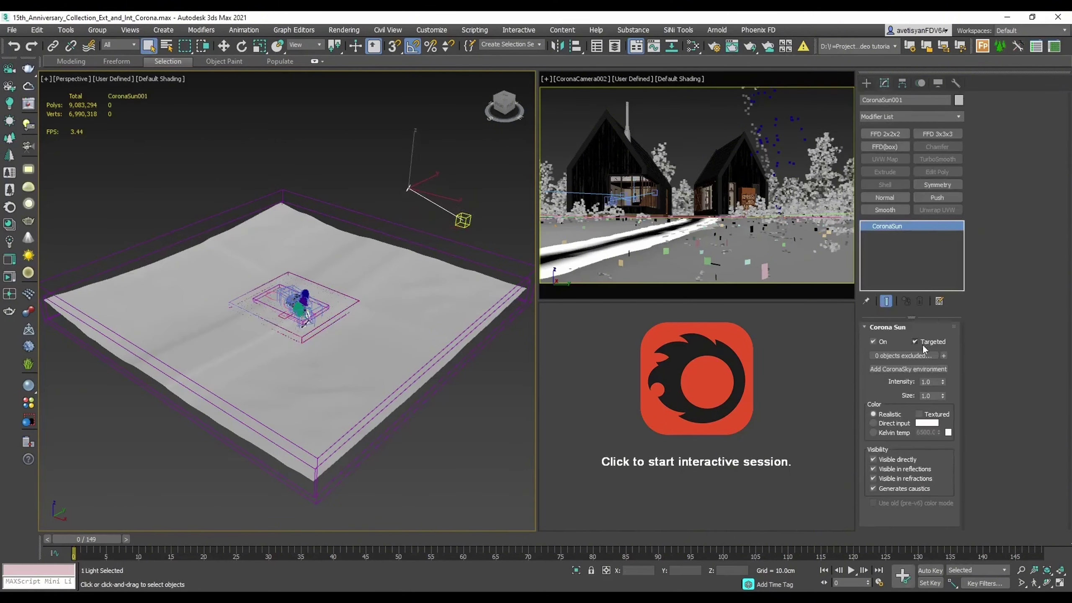
pyautogui.click(909, 369)
pyautogui.keyDown('alt'); pyautogui.moveTo(346, 296); pyautogui.dragTo(348, 249, button='middle'); pyautogui.keyUp('alt')
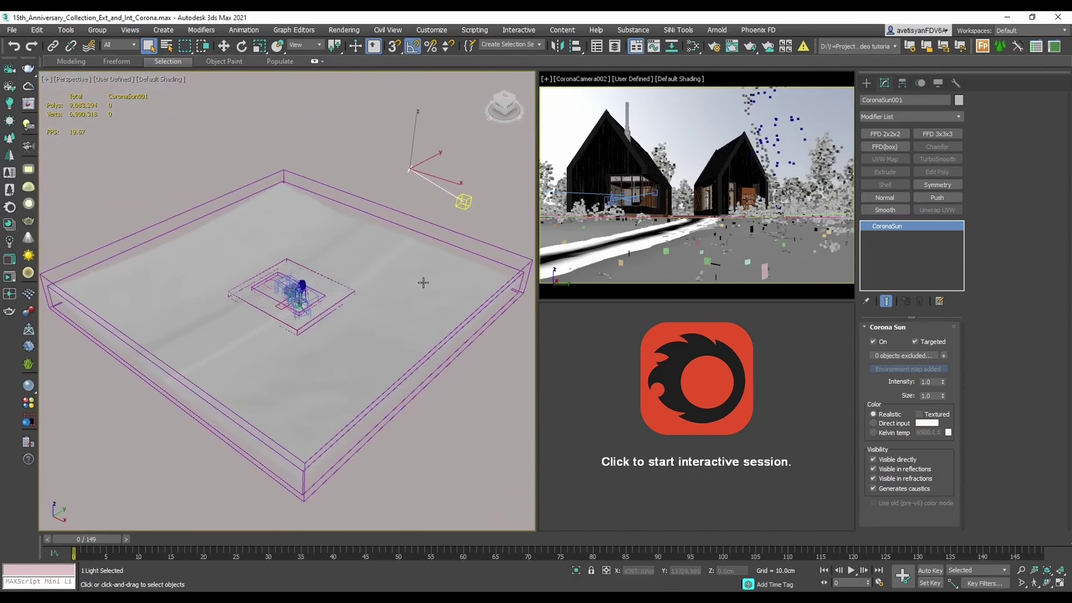
pyautogui.click(559, 357)
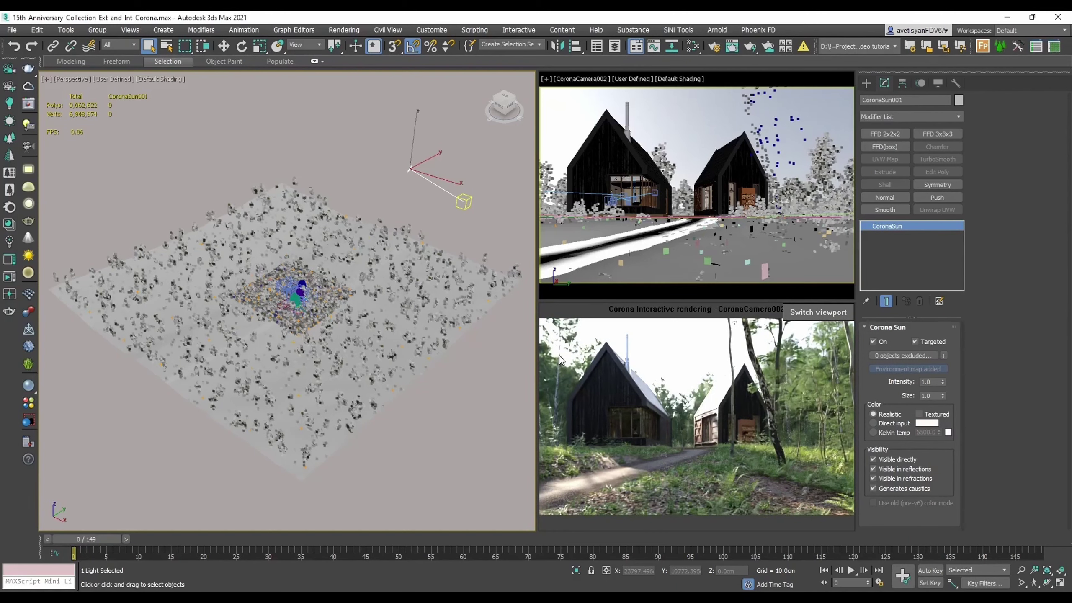
pyautogui.rightClick(560, 355)
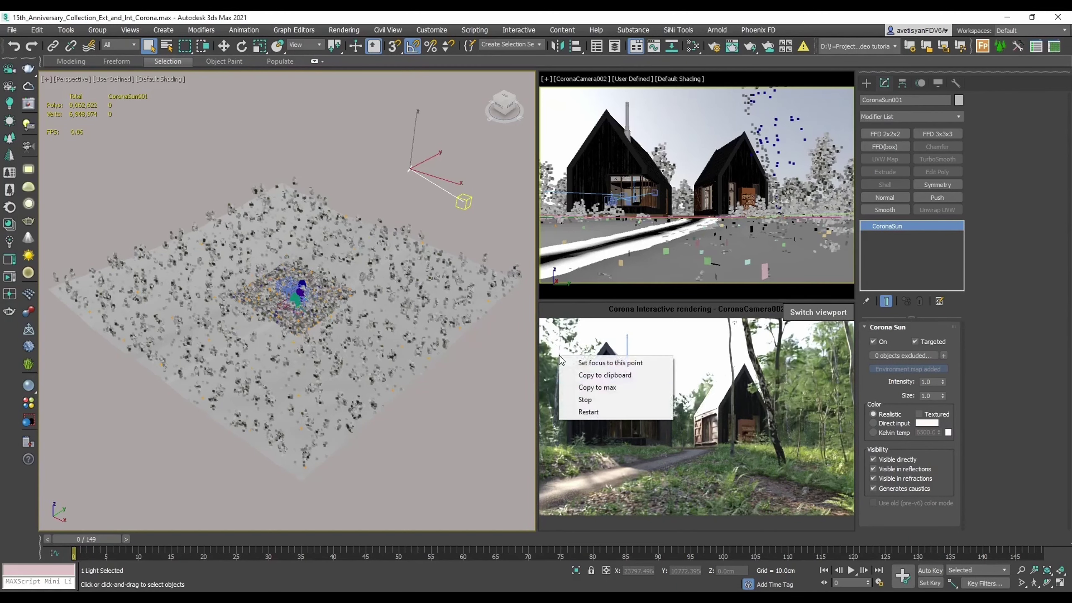
pyautogui.click(592, 400)
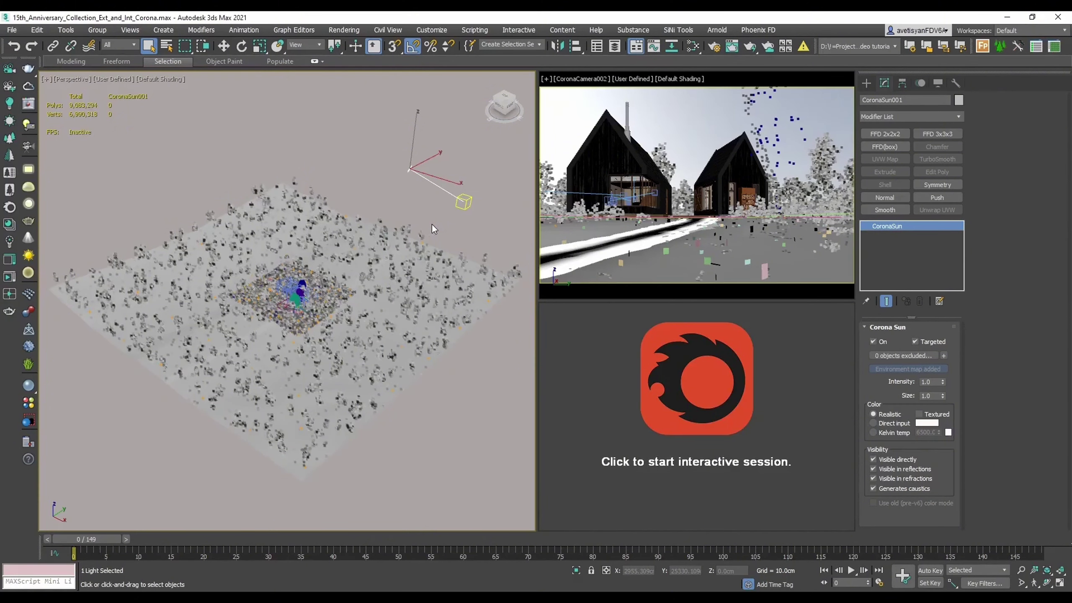
# - Create a CoronaBitmap map in the material editor and load sunflowers_4k.hdr with the default HDRI settings
pyautogui.press('m')
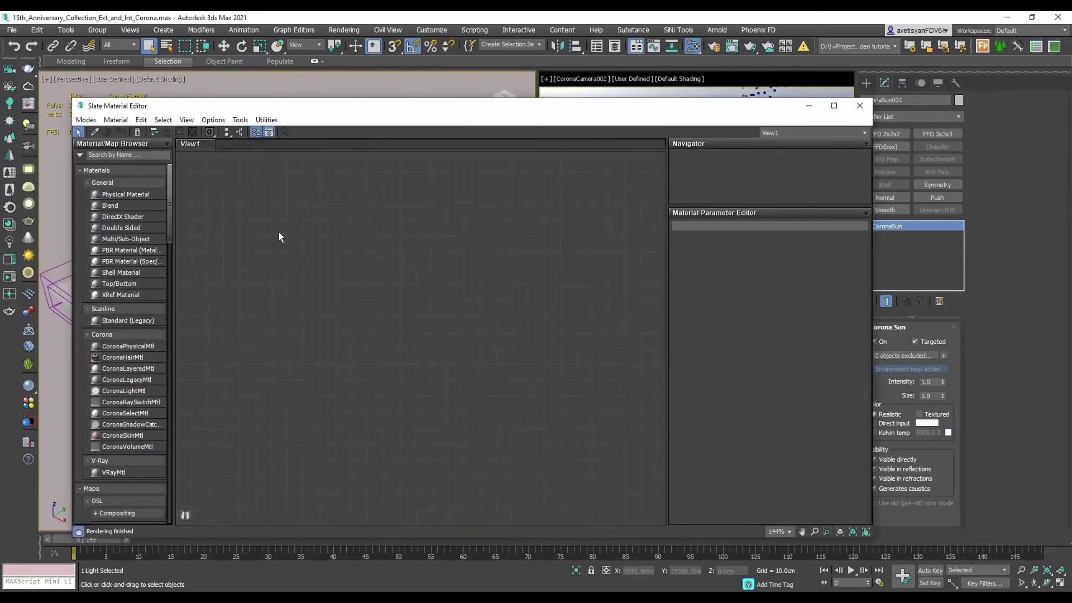
pyautogui.rightClick(278, 232)
pyautogui.moveTo(307, 252)
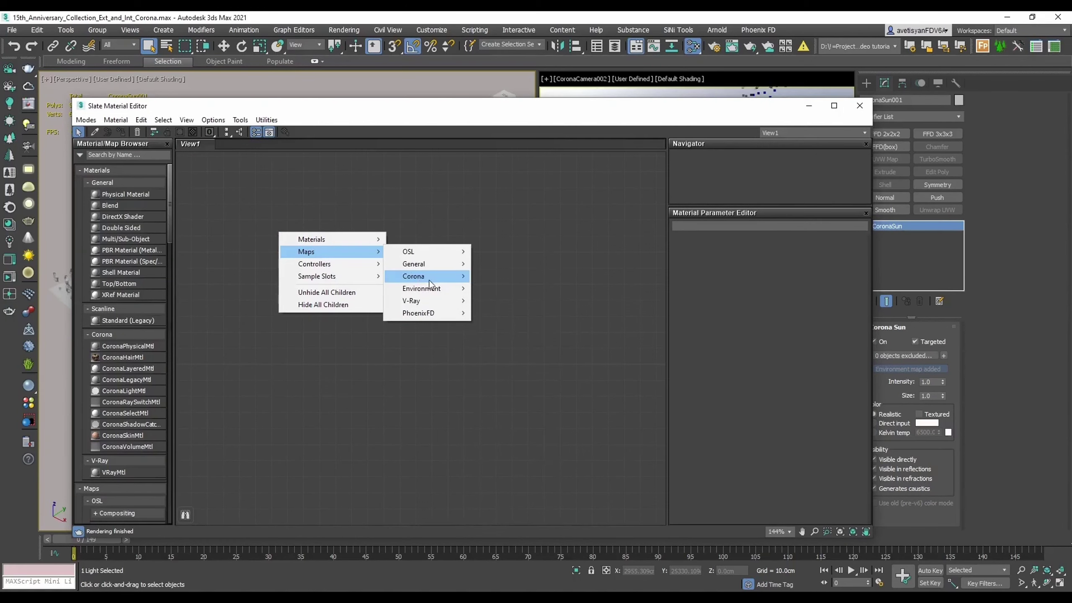
pyautogui.moveTo(413, 276)
pyautogui.click(523, 287)
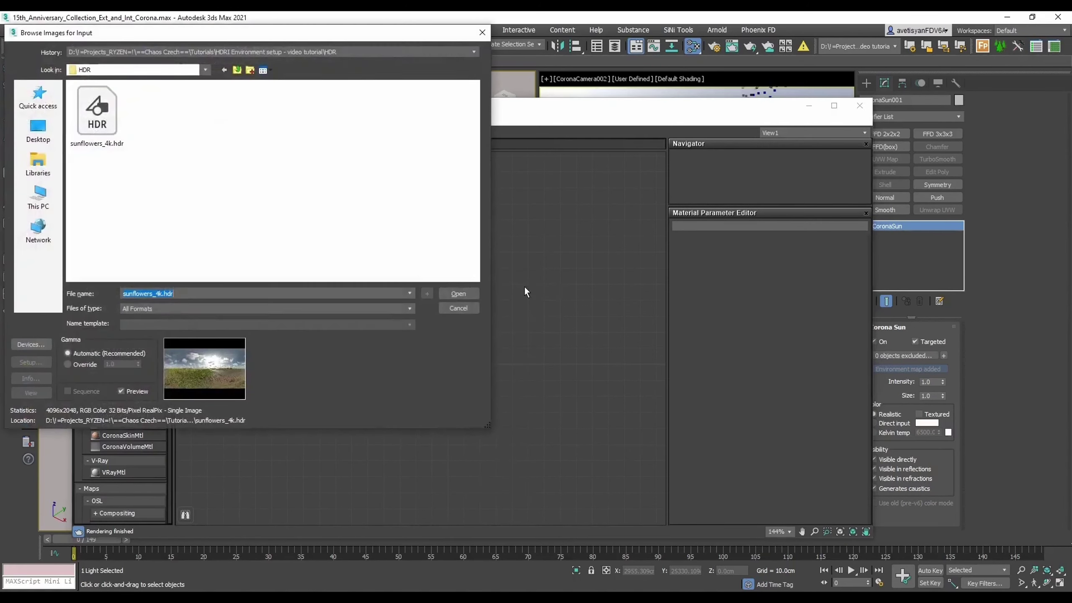
pyautogui.click(467, 293)
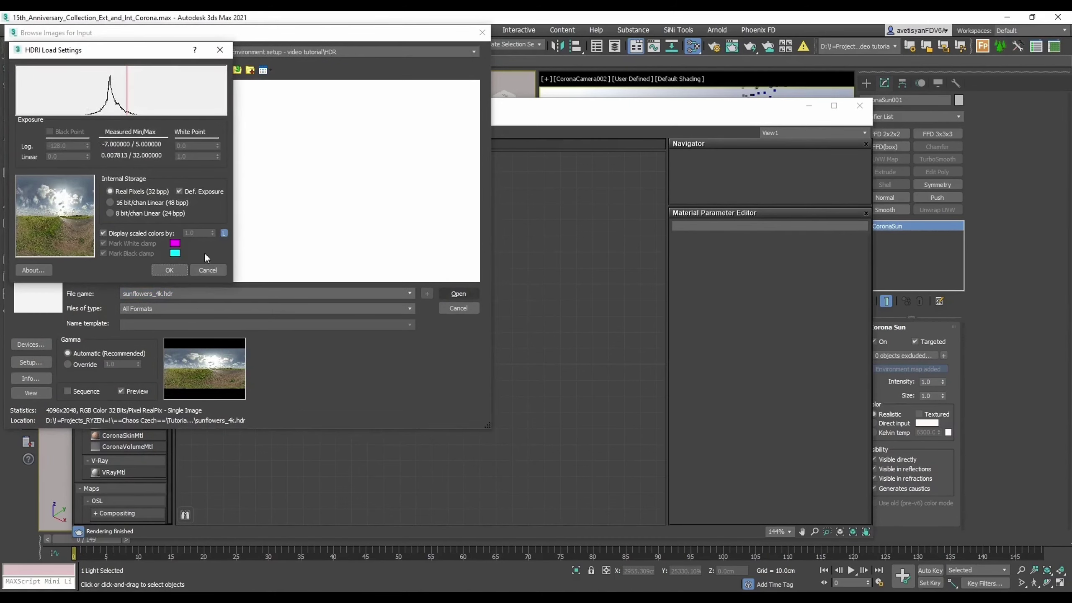
pyautogui.click(170, 270)
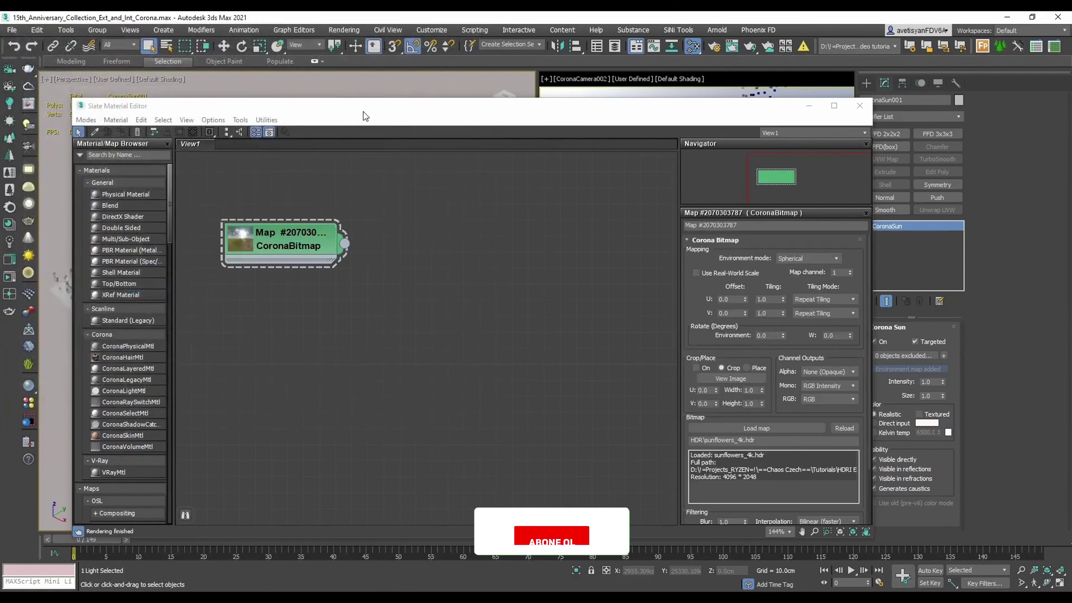
# - Connect the CoronaBitmap to the environment map slot, replacing the CoronaSky map
pyautogui.moveTo(363, 111); pyautogui.dragTo(427, 406)
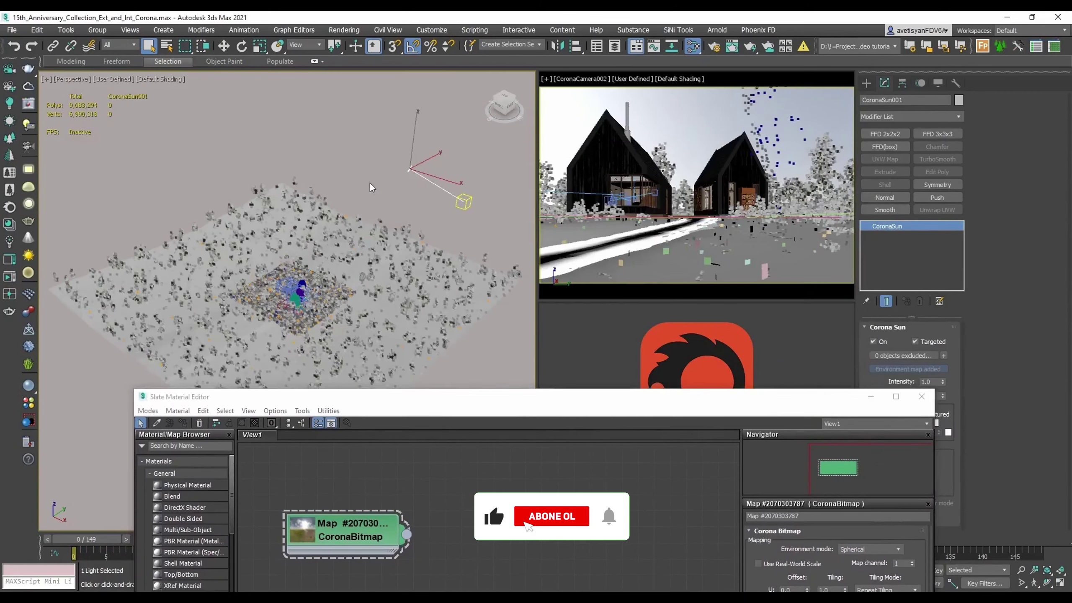
pyautogui.press('8')
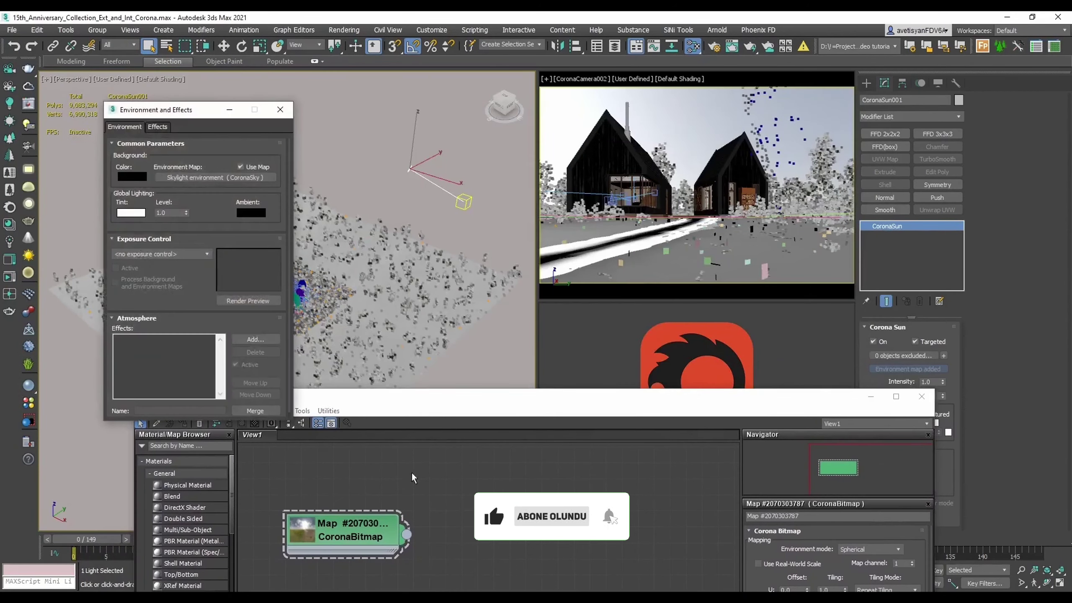
pyautogui.moveTo(406, 536); pyautogui.dragTo(207, 179)
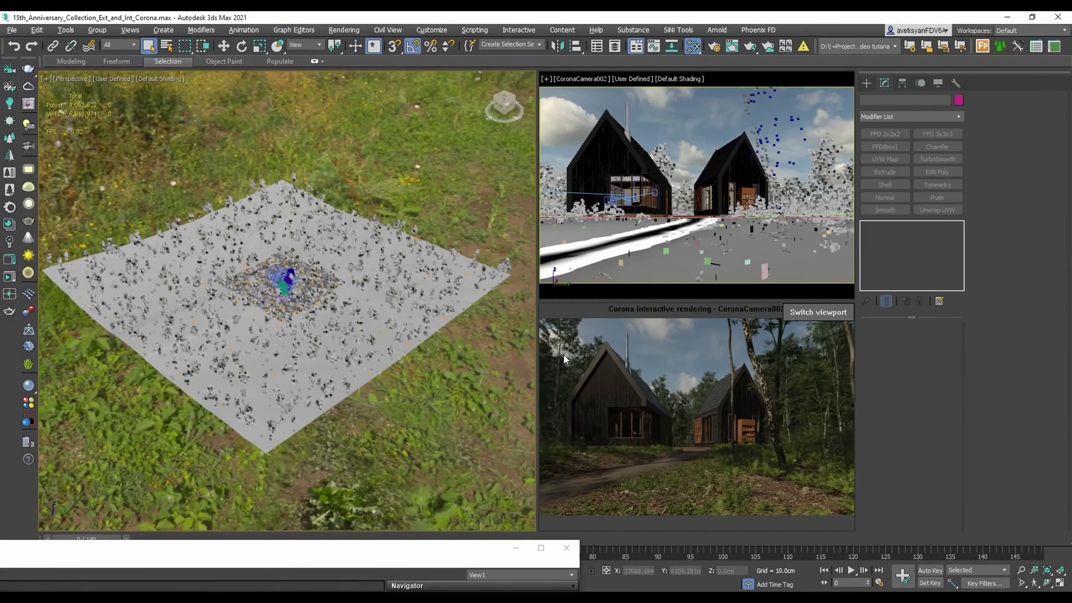
# - Set the CoronaBitmap's environment rotation to 30 degrees and inspect the background in the perspective view
pyautogui.moveTo(206, 553); pyautogui.dragTo(342, 163)
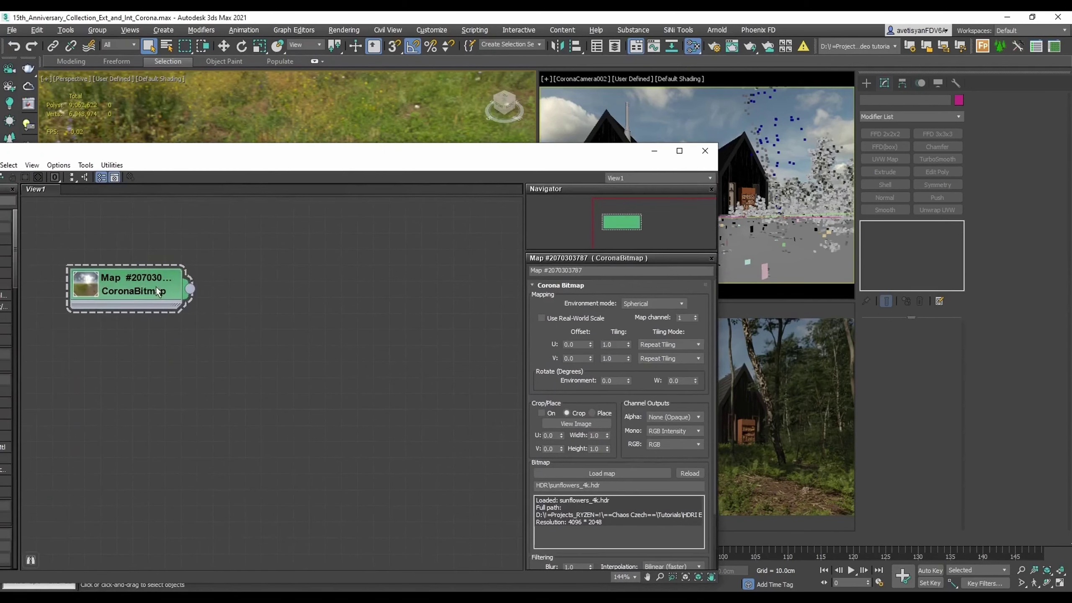
pyautogui.doubleClick(621, 381)
pyautogui.write('30')
pyautogui.press('Return')
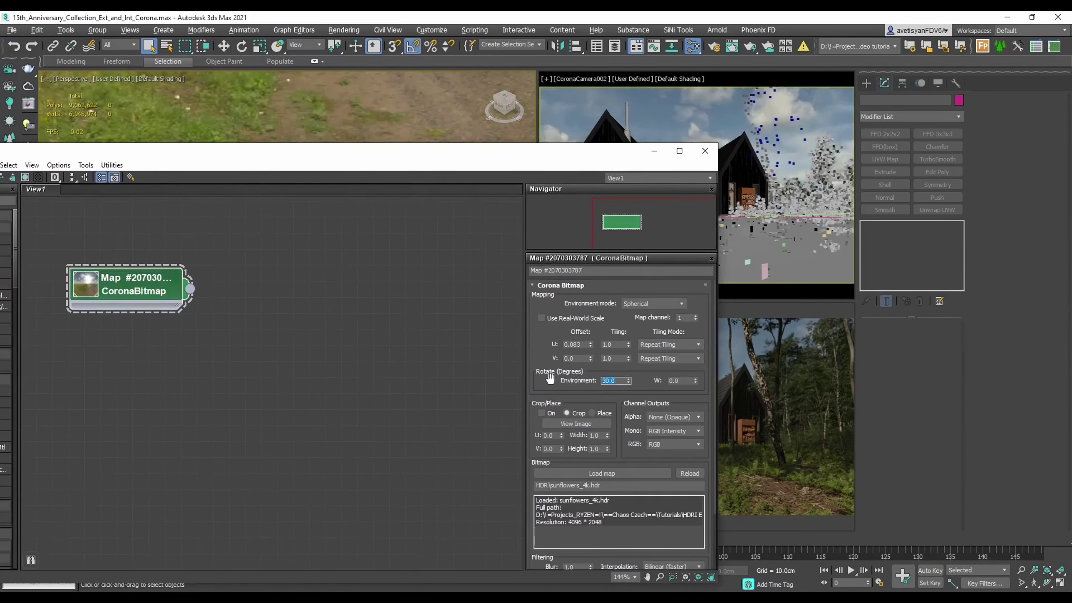
pyautogui.moveTo(371, 157); pyautogui.dragTo(368, 436)
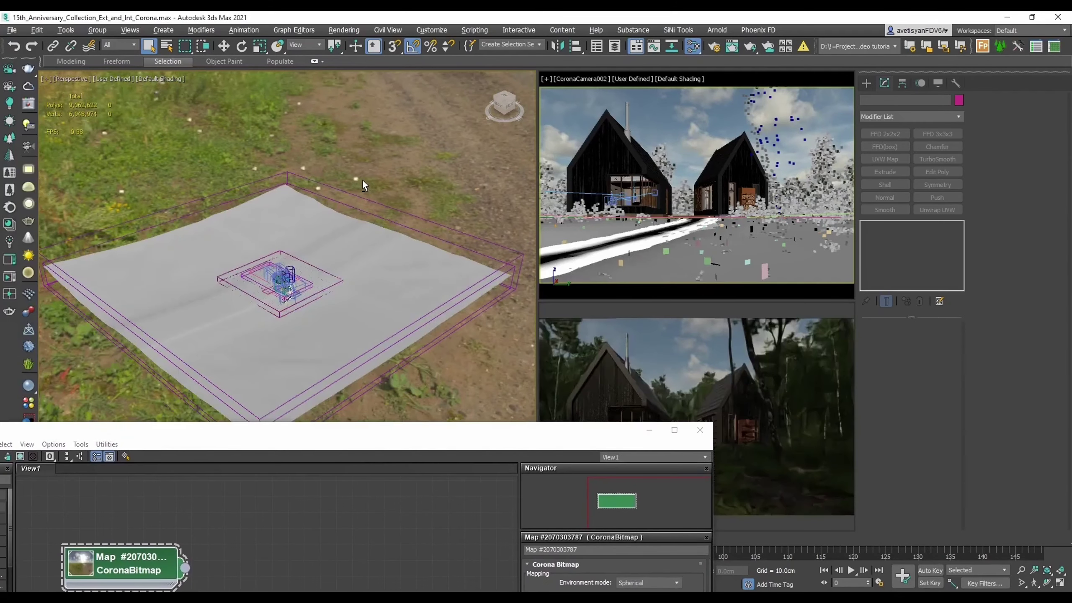
pyautogui.keyDown('alt'); pyautogui.moveTo(362, 164); pyautogui.dragTo(365, 190, button='middle'); pyautogui.keyUp('alt')
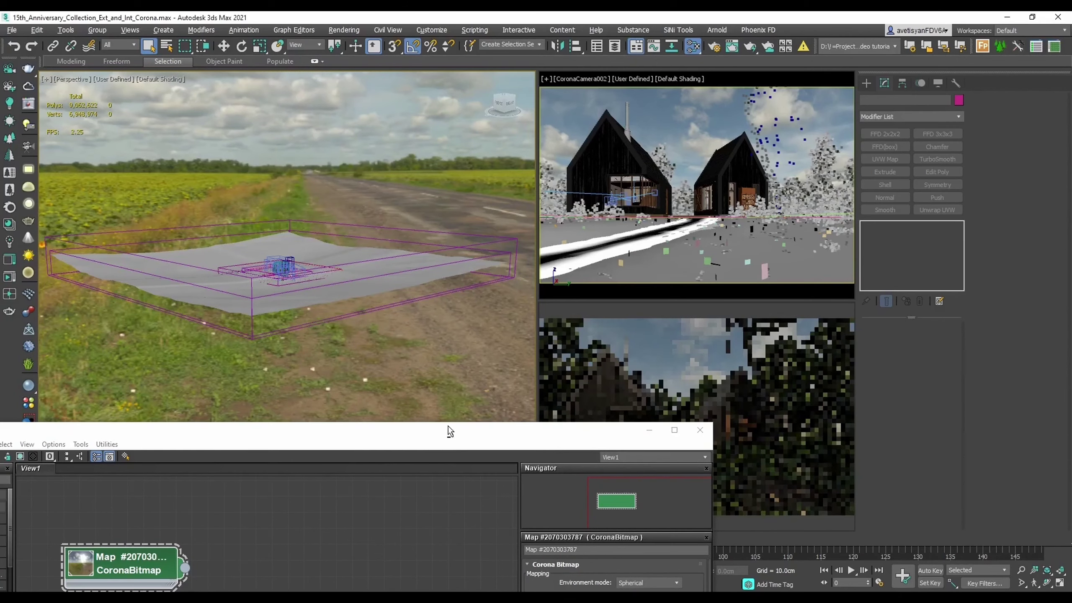
# - Set the CoronaBitmap's environment rotation to 120 degrees
pyautogui.moveTo(451, 432); pyautogui.dragTo(279, 109)
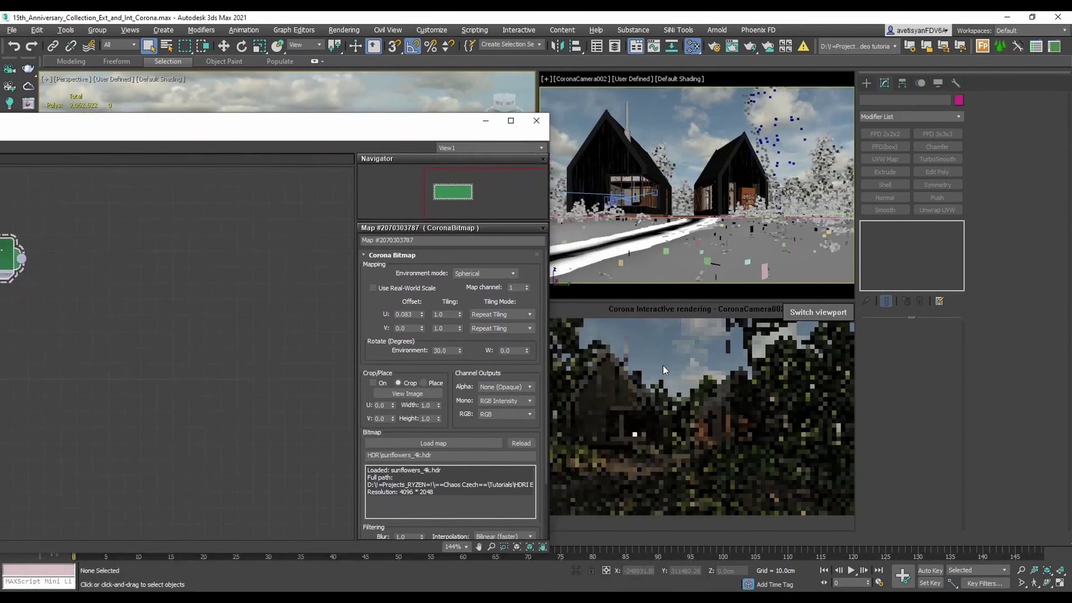
pyautogui.write('120')
pyautogui.press('Return')
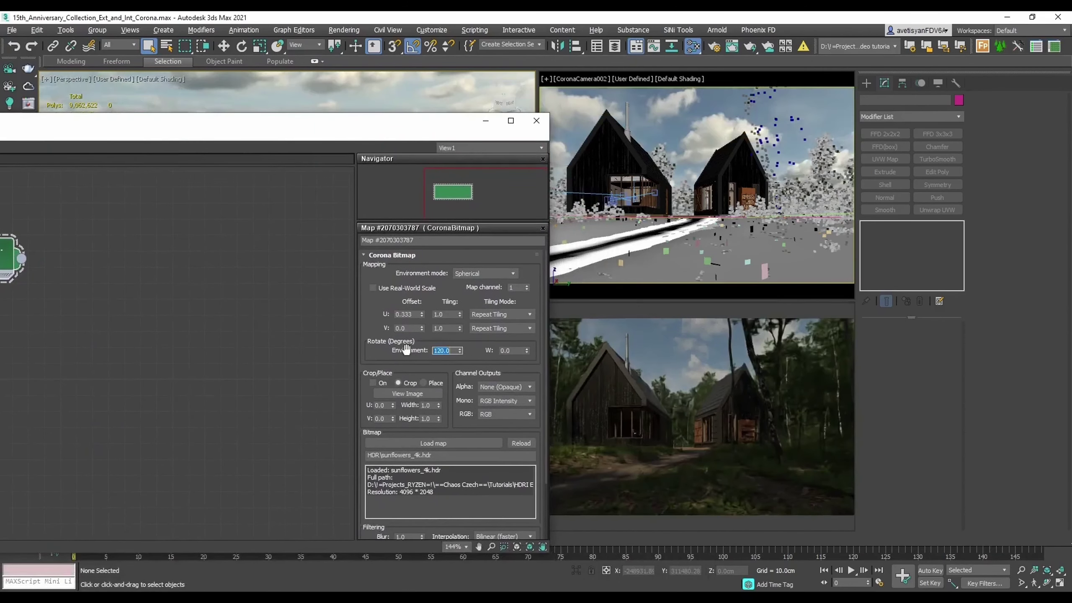
# - Enlarge the CoronaBitmap node's preview and choose Spherical as its environment mode
pyautogui.moveTo(223, 127); pyautogui.dragTo(512, 96)
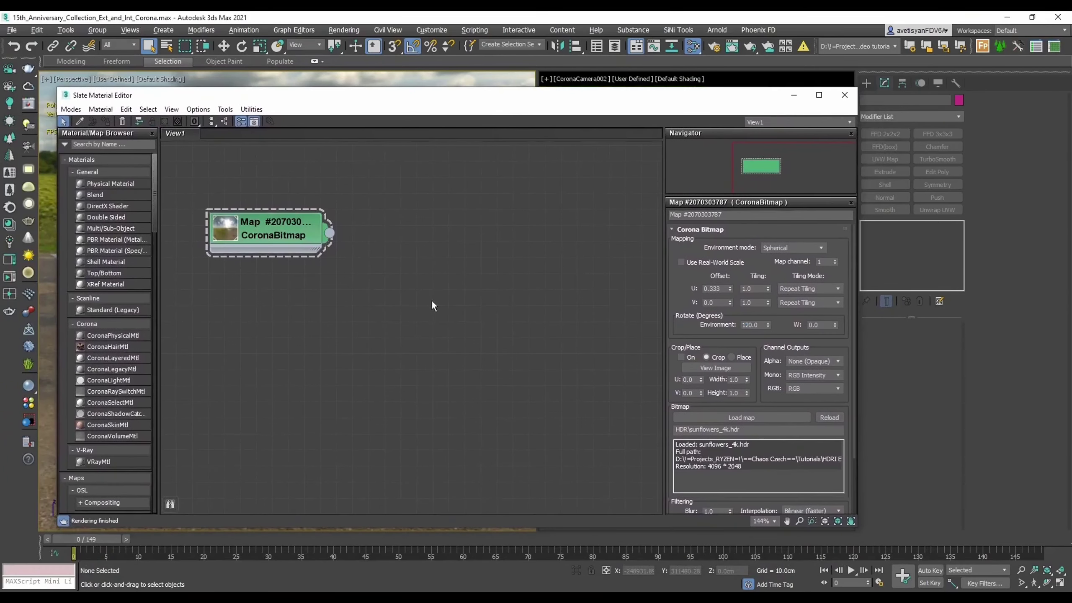
pyautogui.doubleClick(250, 234)
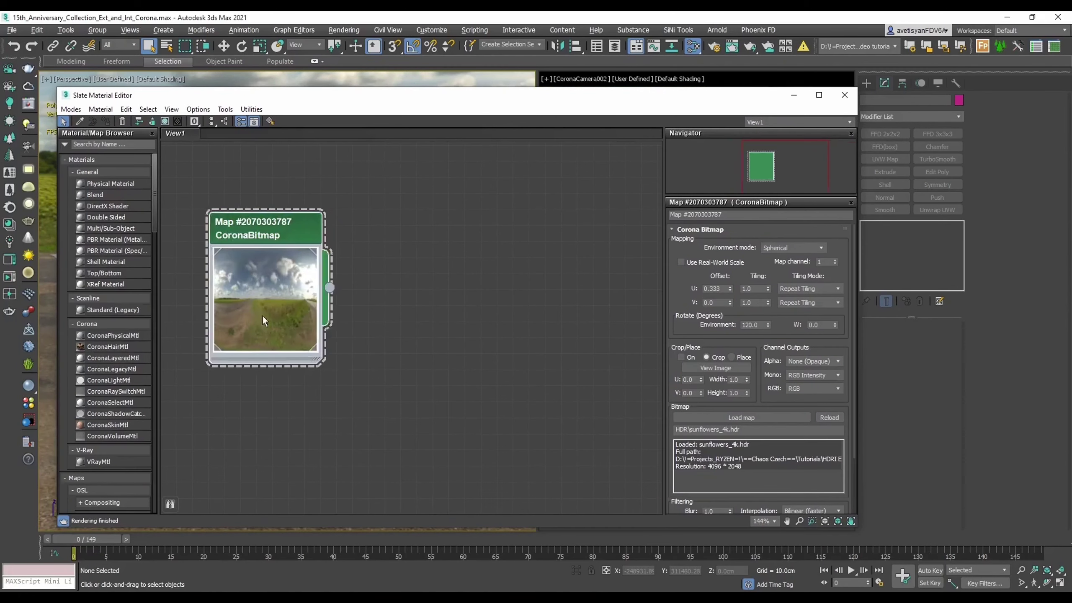
pyautogui.click(820, 247)
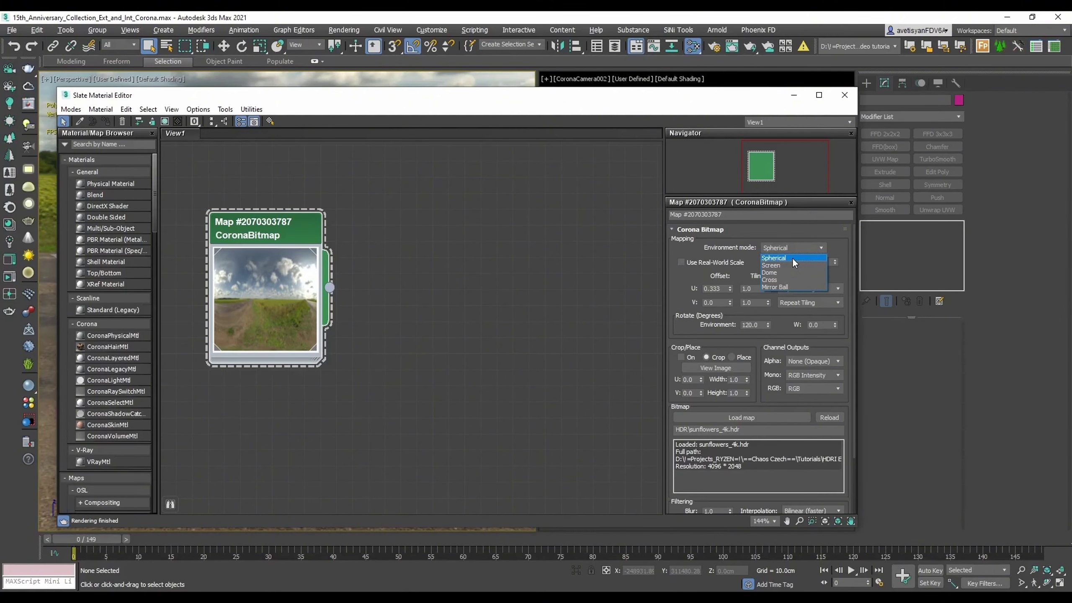
pyautogui.click(792, 257)
pyautogui.moveTo(641, 98); pyautogui.dragTo(262, 282)
pyautogui.moveTo(564, 489)
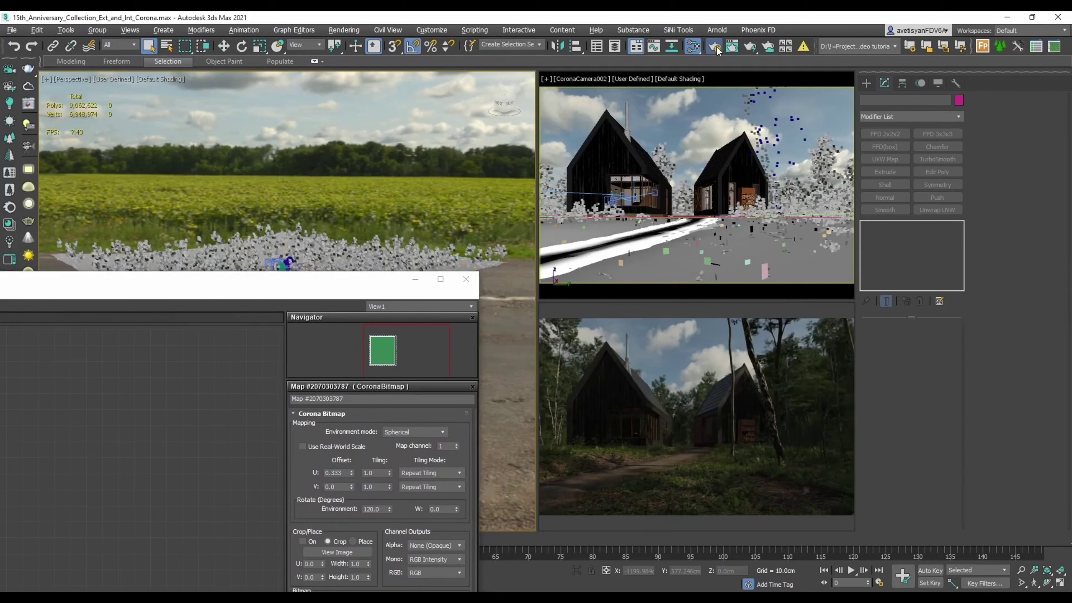
# - Try simple exposure values of 2 and 3 EV in the renderer's camera postprocessing settings
pyautogui.click(716, 47)
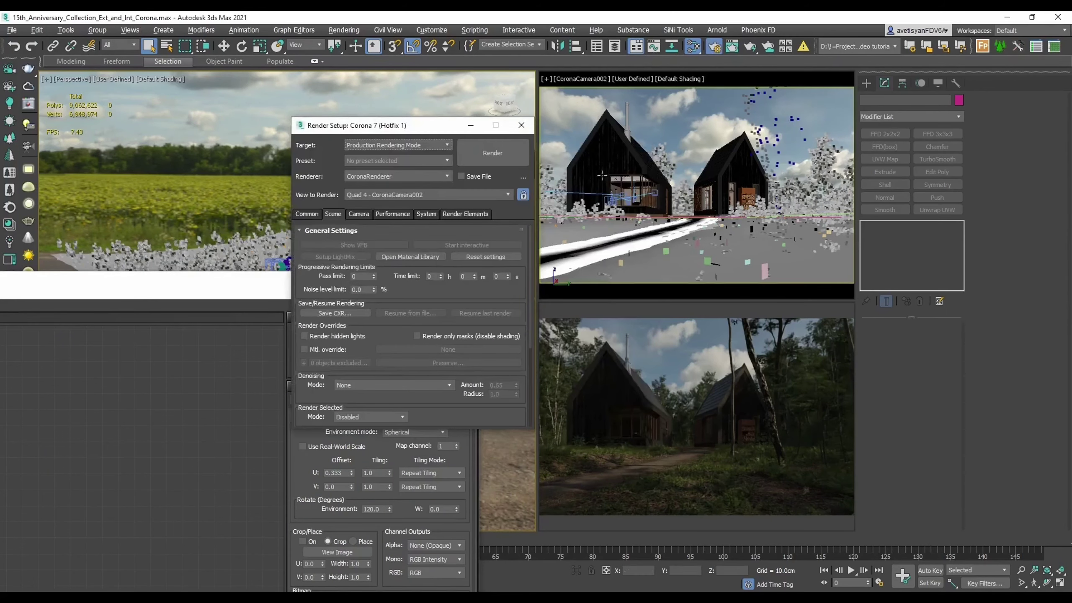
pyautogui.click(359, 214)
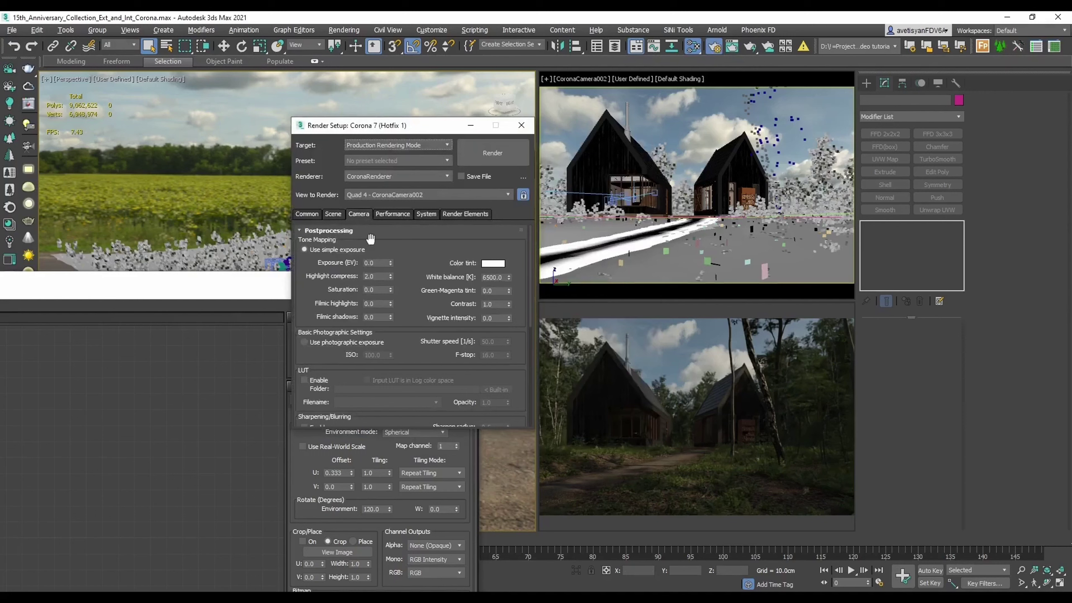
pyautogui.doubleClick(370, 263)
pyautogui.write('2')
pyautogui.press('Return')
pyautogui.write('3')
pyautogui.press('Return')
# - Brighten the HDRI by raising the CoronaBitmap's output amount first to 3 and finally to 5
pyautogui.moveTo(192, 280); pyautogui.dragTo(274, 104)
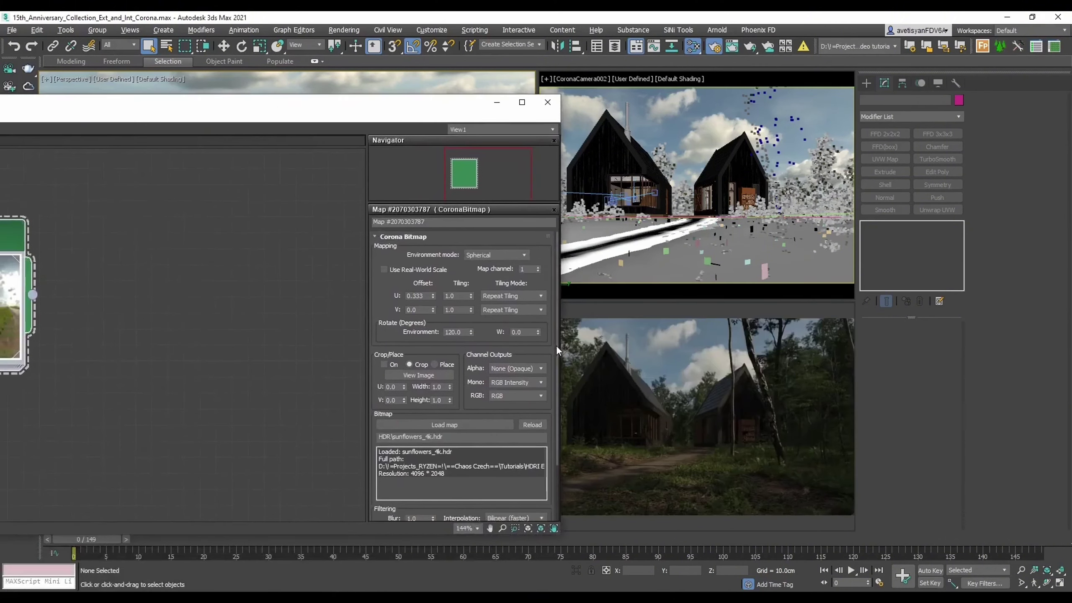
pyautogui.moveTo(557, 346); pyautogui.dragTo(556, 447)
pyautogui.click(392, 515)
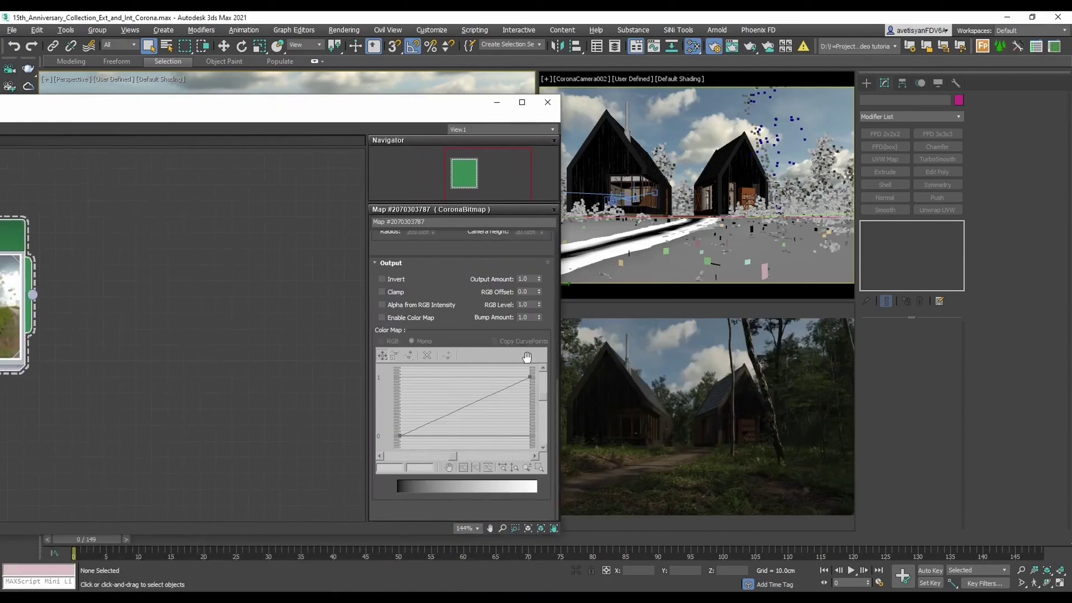
pyautogui.click(525, 279)
pyautogui.write('3')
pyautogui.press('Return')
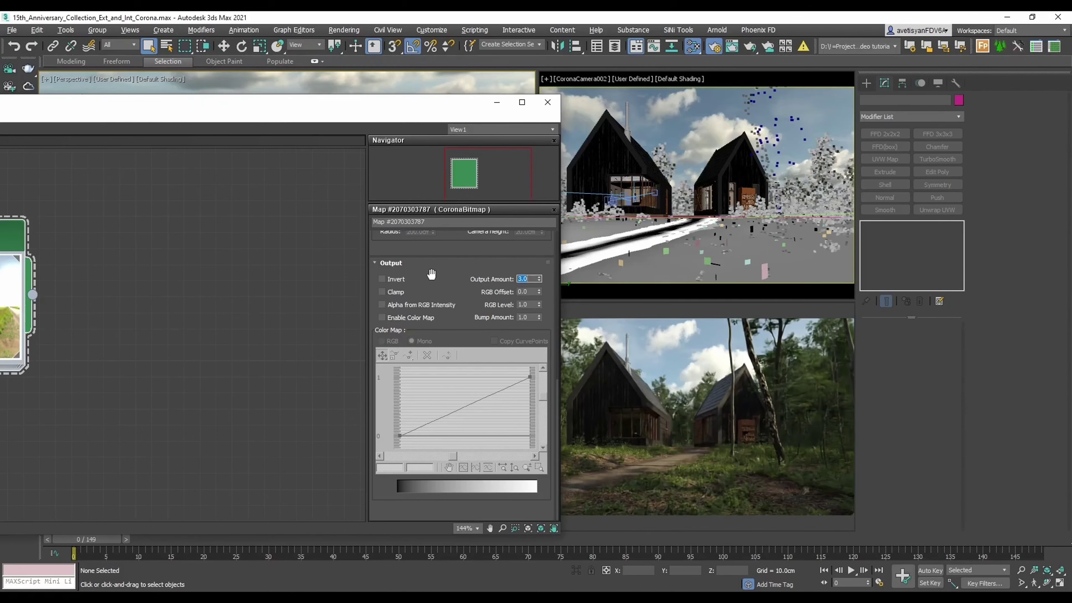
pyautogui.write('5')
pyautogui.press('Return')
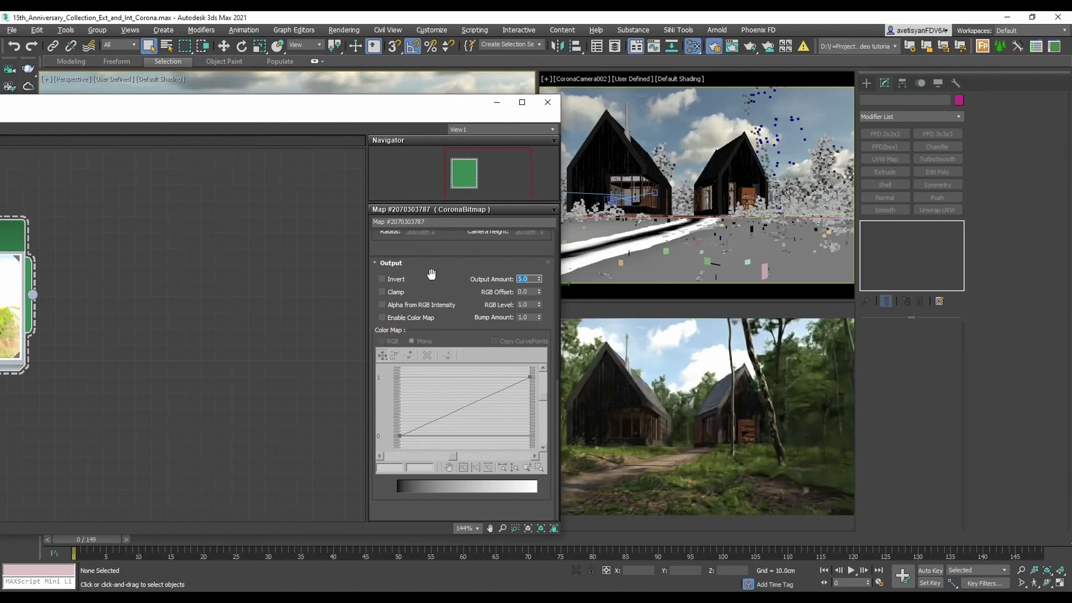
# - Switch the scene environment in the render setup's scene settings to Single map
pyautogui.moveTo(396, 116); pyautogui.dragTo(605, 463)
pyautogui.moveTo(395, 128); pyautogui.dragTo(353, 107)
pyautogui.click(295, 194)
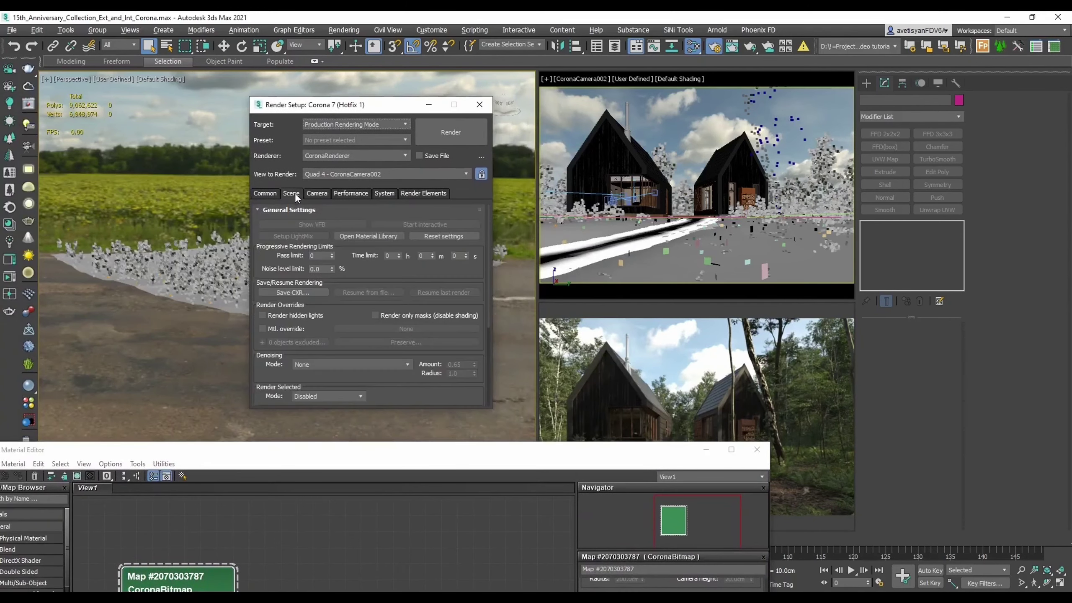
pyautogui.moveTo(489, 258); pyautogui.dragTo(484, 358)
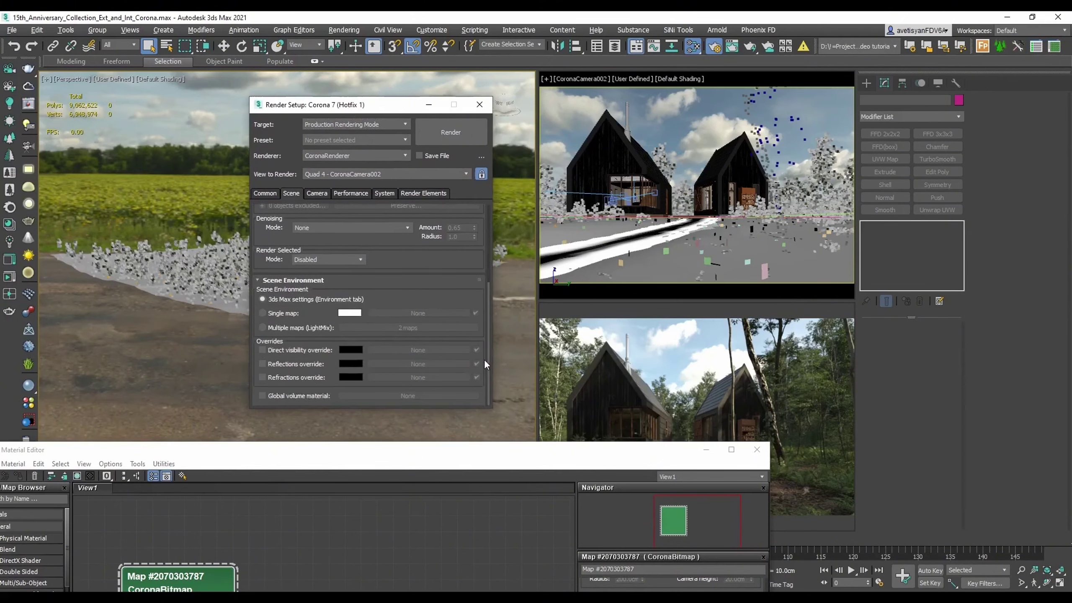
pyautogui.click(276, 314)
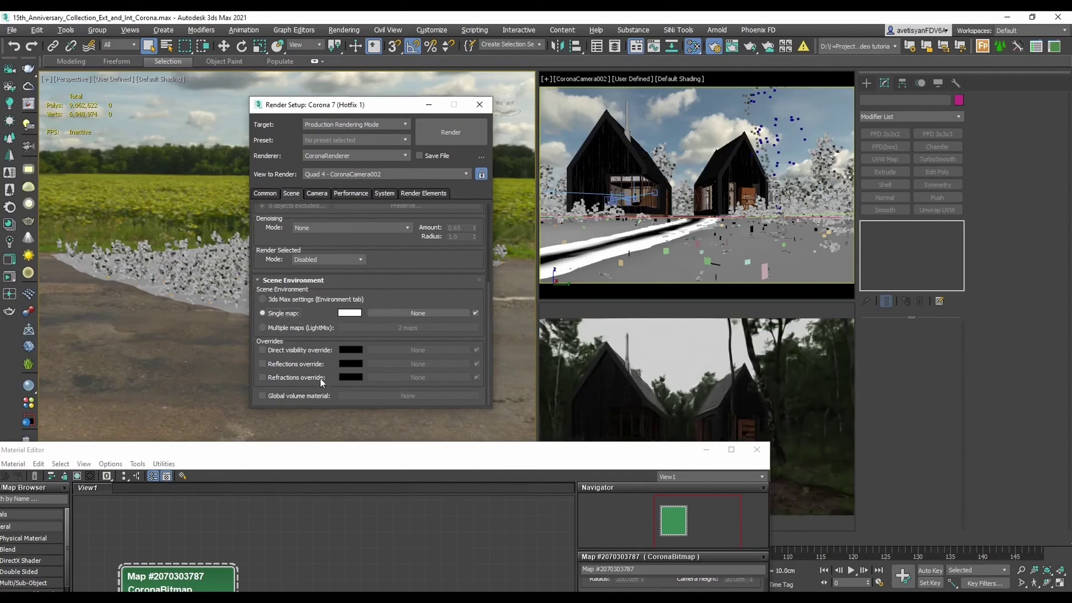
# - Assign the CoronaBitmap node as an instance to the scene environment's single map and uncover the interactive render
pyautogui.click(306, 446)
pyautogui.moveTo(305, 446); pyautogui.dragTo(765, 129)
pyautogui.moveTo(733, 318); pyautogui.dragTo(416, 311)
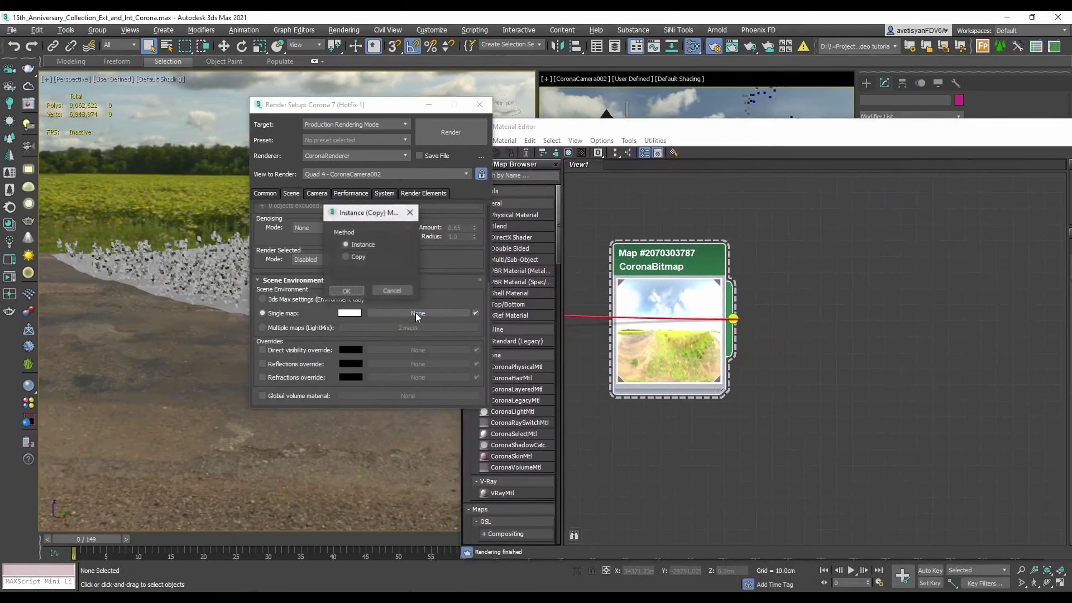
pyautogui.click(346, 291)
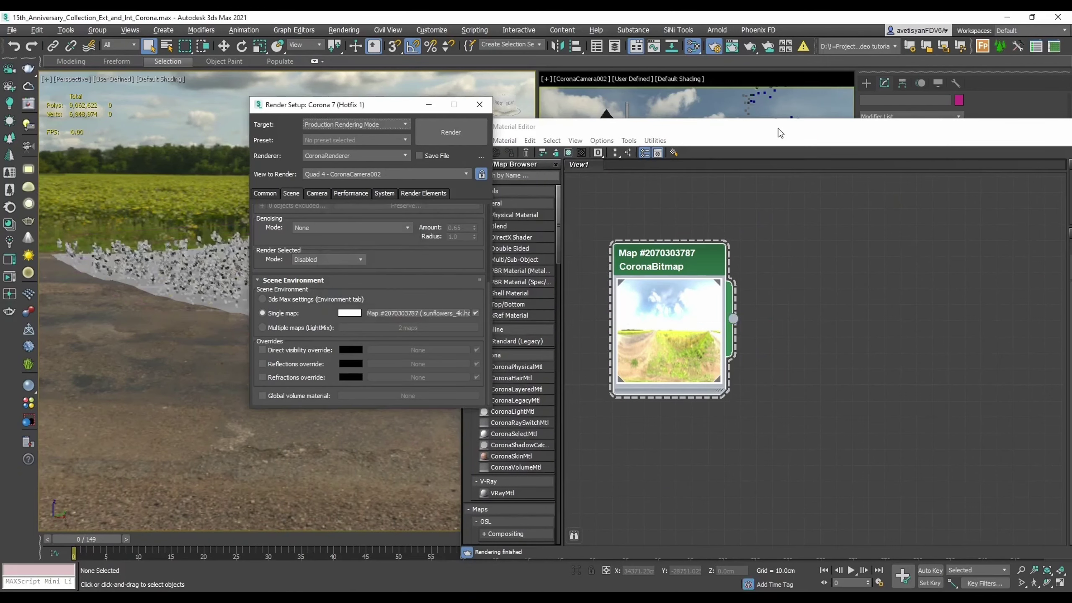
pyautogui.moveTo(780, 132); pyautogui.dragTo(365, 300)
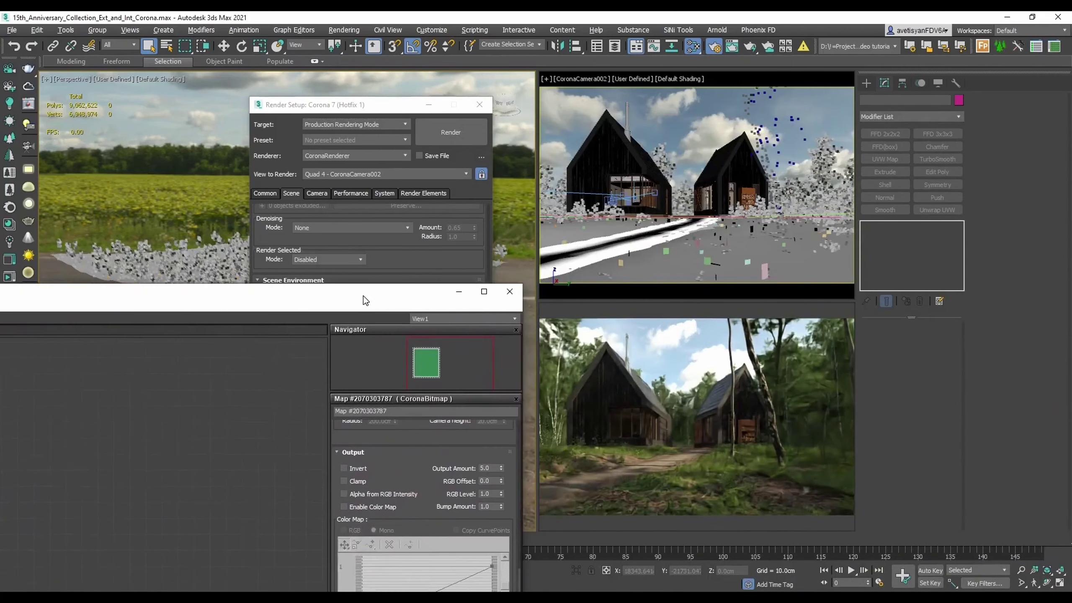
pyautogui.moveTo(838, 505)
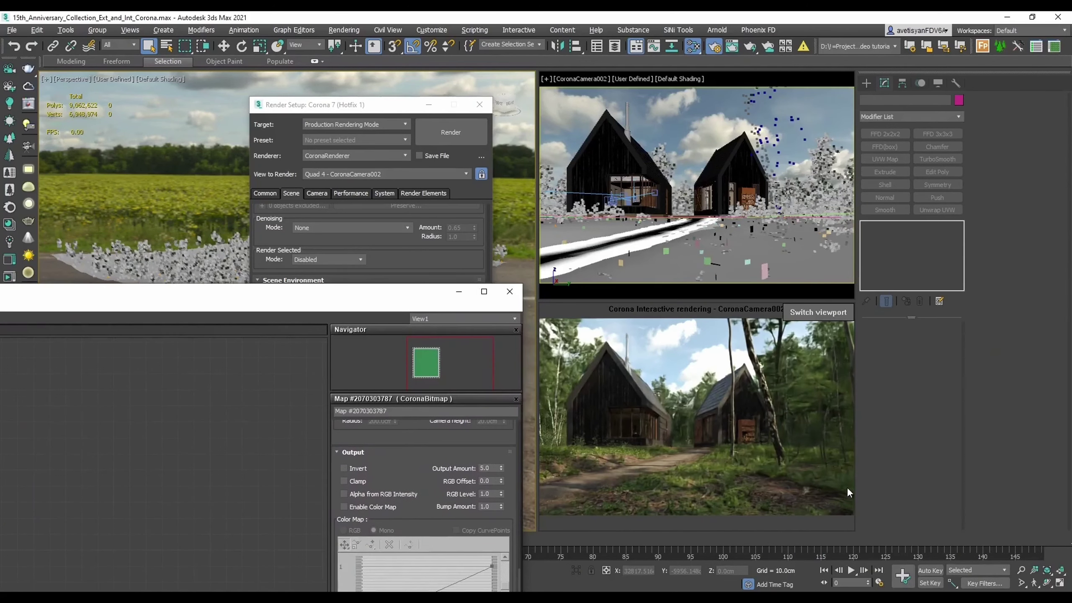
# - Start interactive rendering of the three-sphere scene and bring up the Scene Environment section of the render setup
pyautogui.click(395, 158)
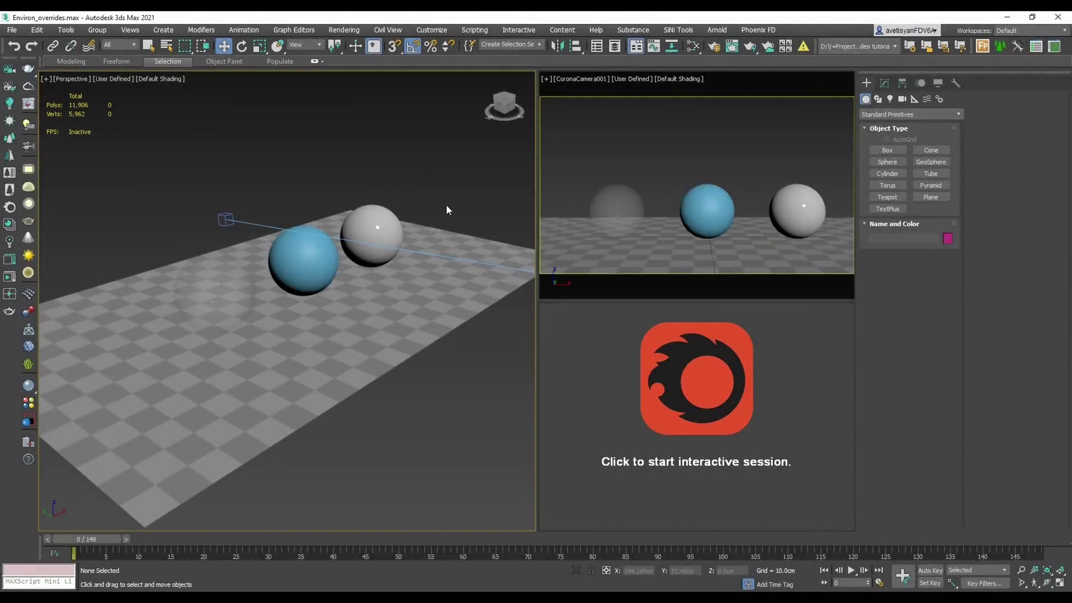
pyautogui.click(578, 360)
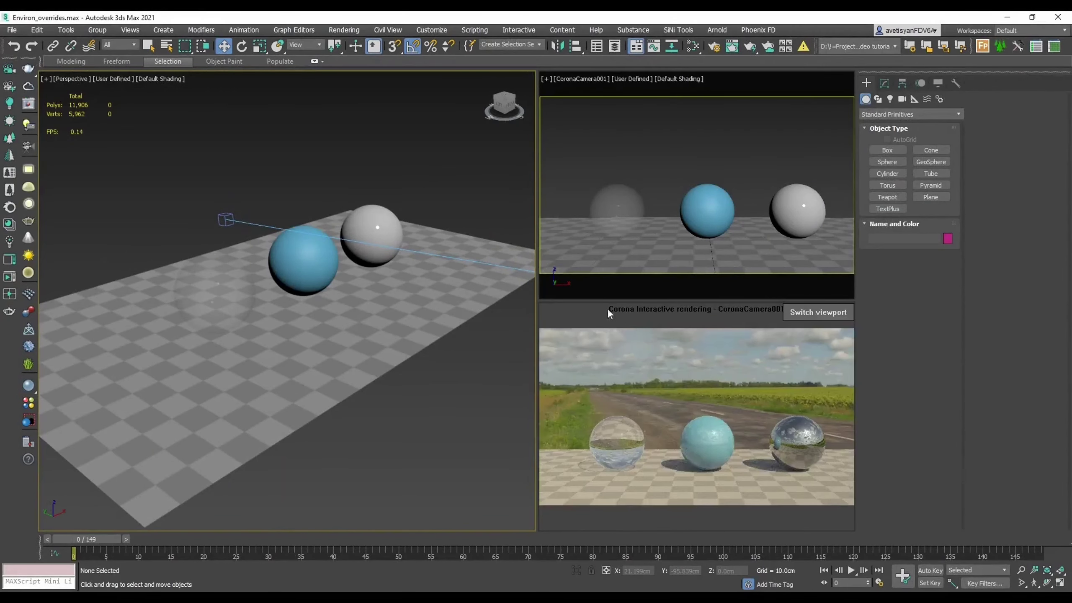
pyautogui.click(714, 47)
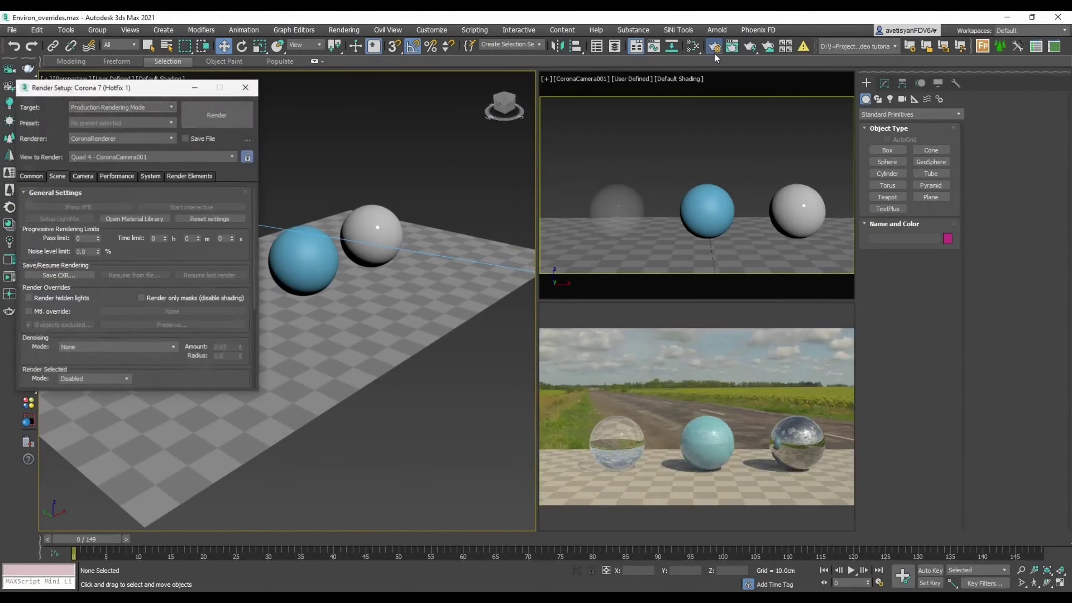
pyautogui.moveTo(254, 215); pyautogui.dragTo(256, 309)
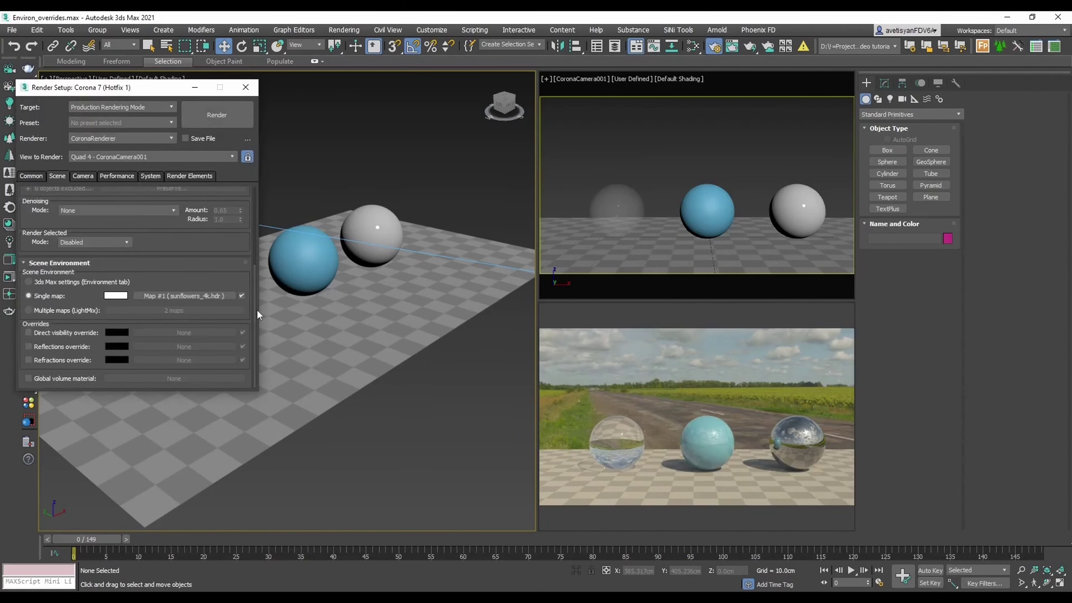
# - Examine the four CoronaBitmap maps and the three sphere materials in the Slate Material Editor
pyautogui.press('m')
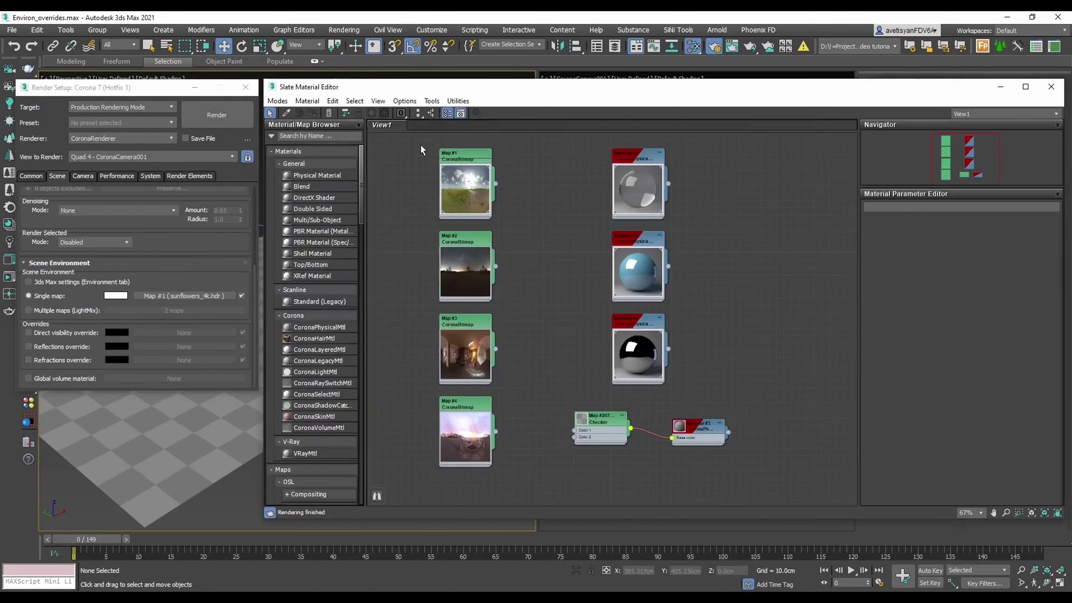
pyautogui.moveTo(421, 144); pyautogui.dragTo(516, 224)
pyautogui.moveTo(425, 227); pyautogui.dragTo(520, 484)
pyautogui.moveTo(598, 138); pyautogui.dragTo(683, 391)
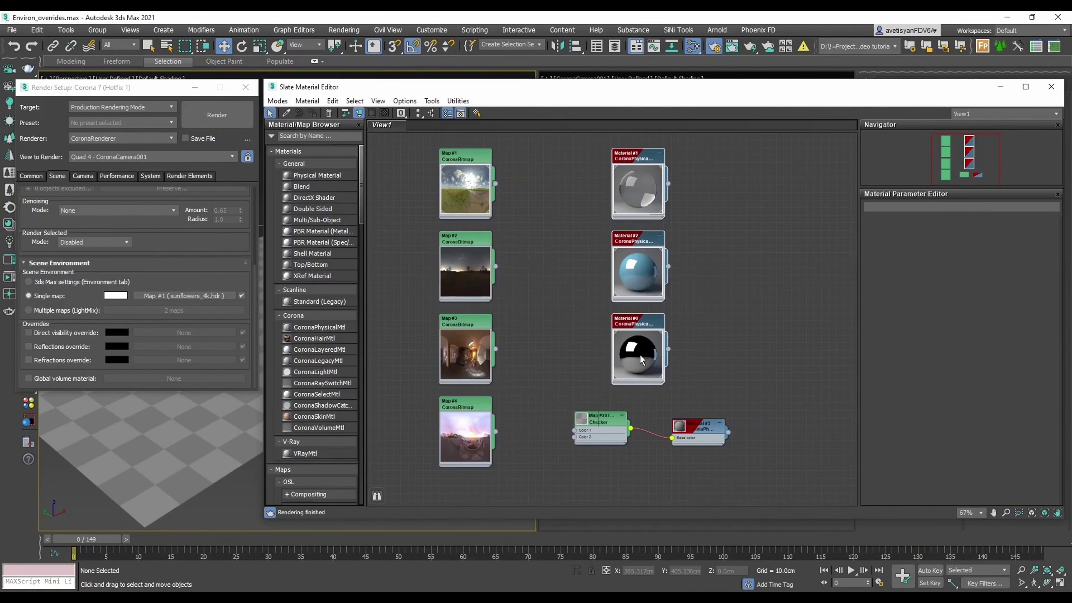
pyautogui.moveTo(659, 90); pyautogui.dragTo(636, 528)
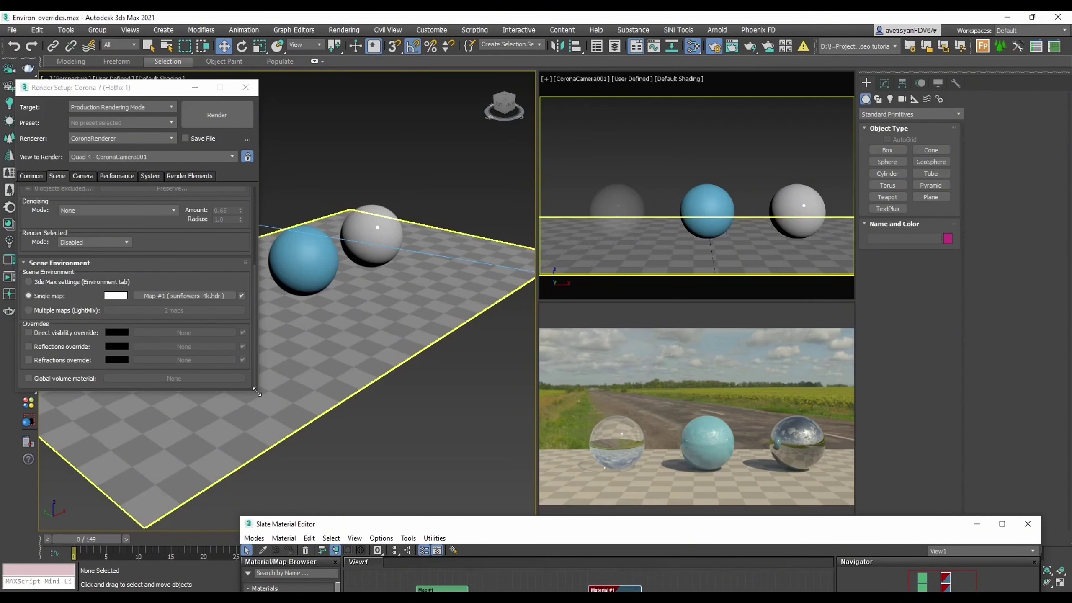
# - Enable the direct visibility override and assign Map #2 to it as an instance
pyautogui.click(36, 333)
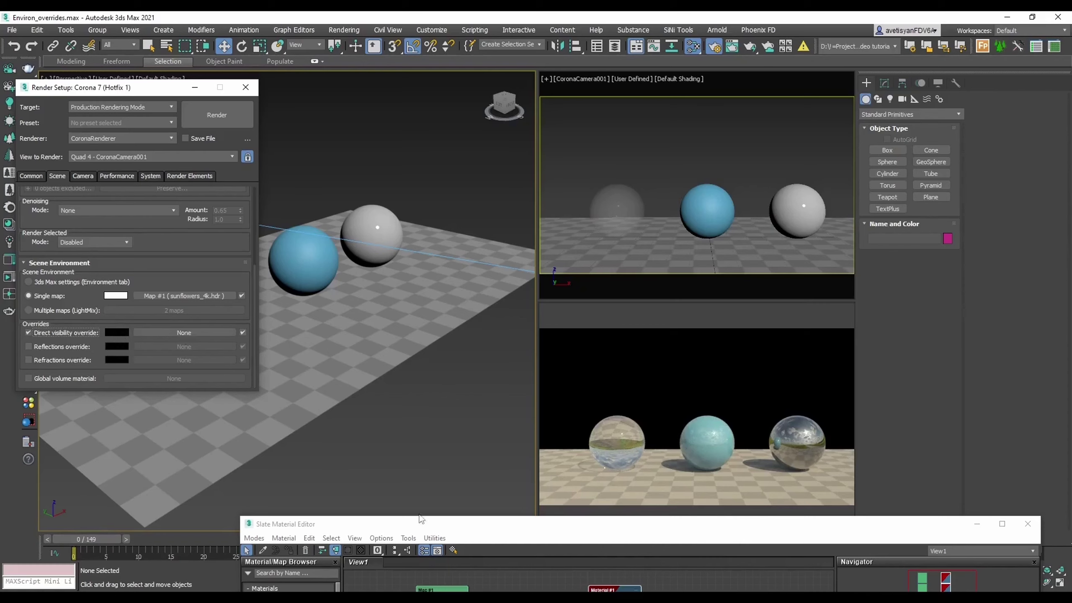
pyautogui.moveTo(426, 526); pyautogui.dragTo(466, 162)
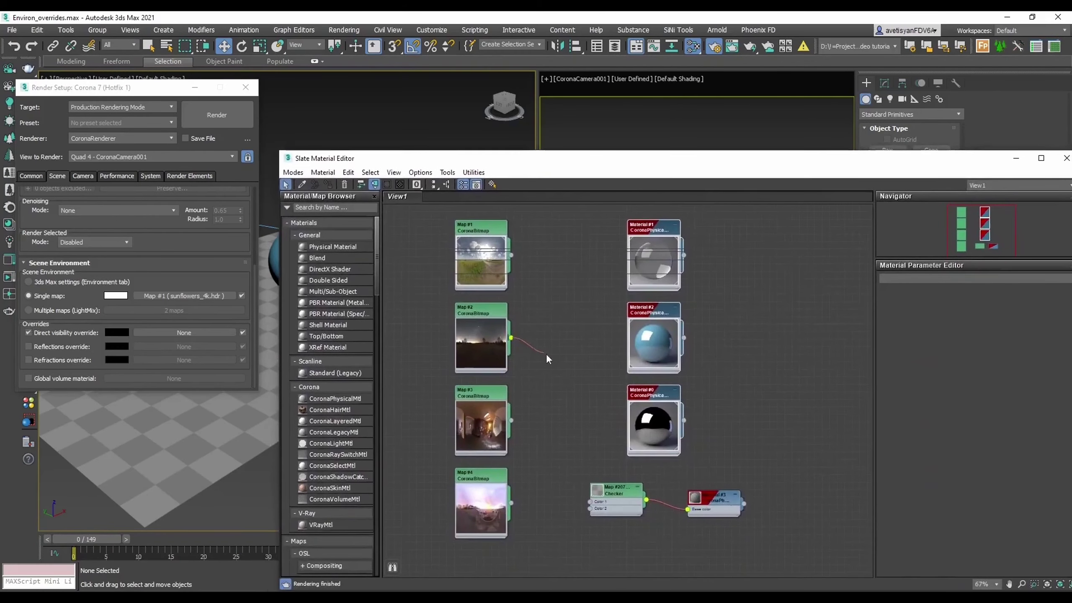
pyautogui.moveTo(512, 338); pyautogui.dragTo(184, 333)
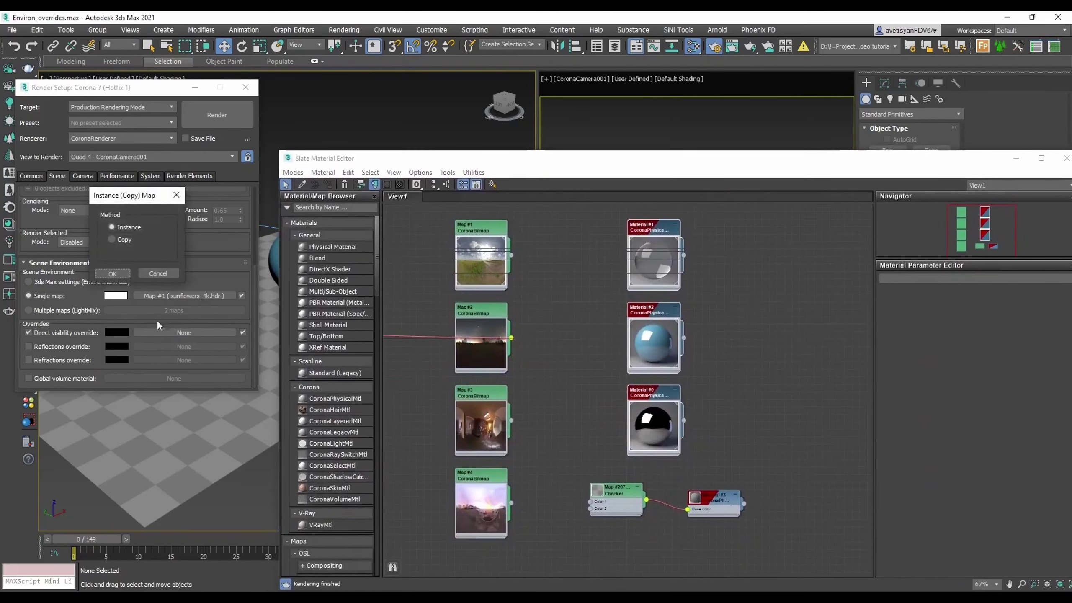
pyautogui.click(112, 273)
pyautogui.moveTo(486, 156); pyautogui.dragTo(378, 529)
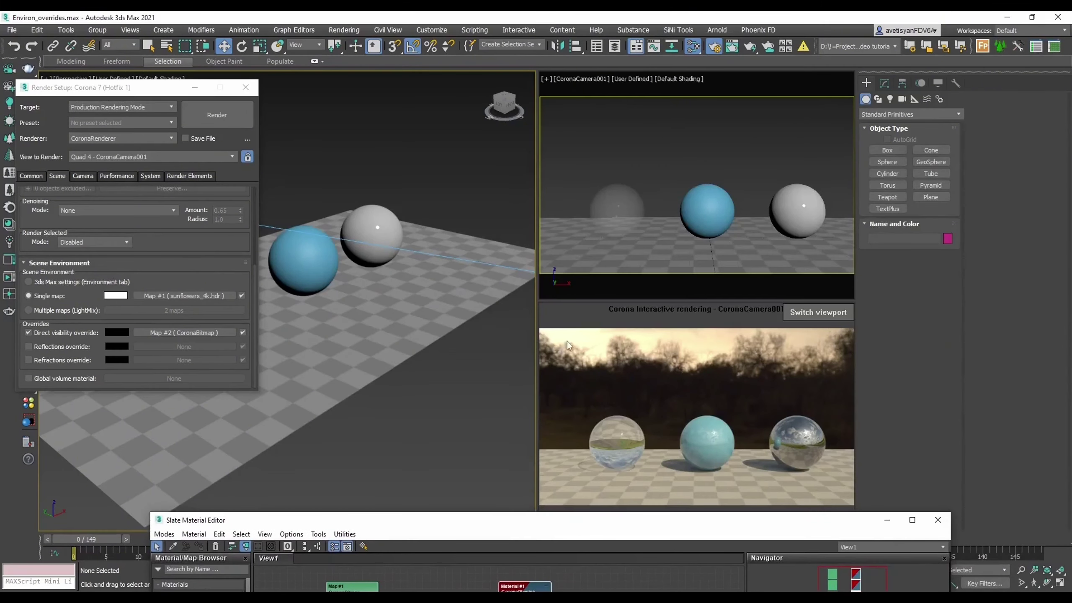
# - Toggle the direct visibility override to compare the rendered backgrounds, leaving it disabled
pyautogui.moveTo(544, 459)
pyautogui.click(42, 332)
pyautogui.click(42, 332)
pyautogui.click(42, 333)
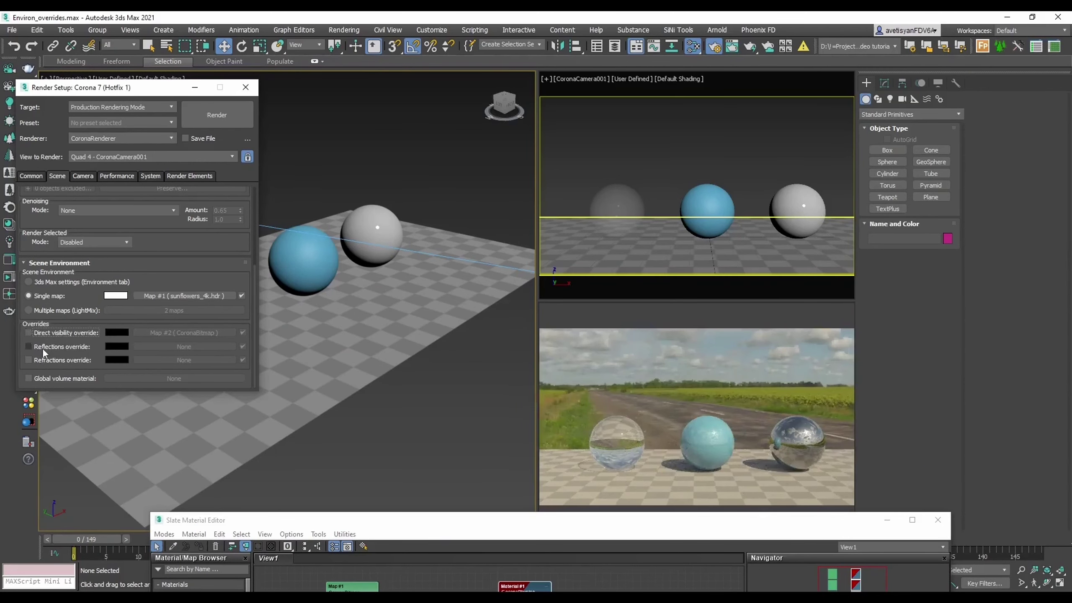
# - Enable the reflections override with Map #3 assigned as an instance, and turn the direct visibility override back on
pyautogui.click(42, 348)
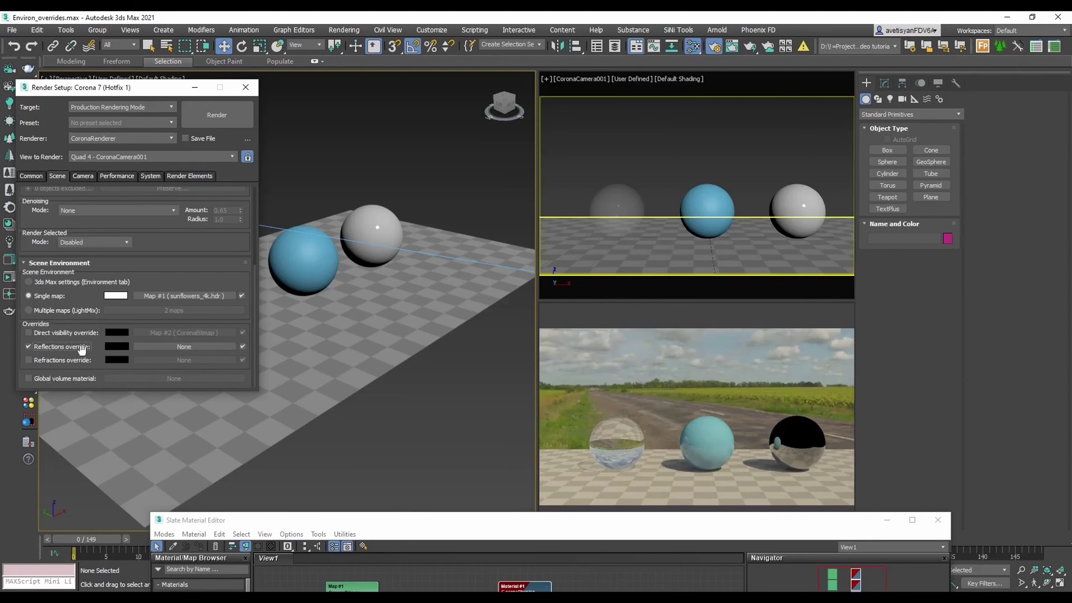
pyautogui.moveTo(795, 442)
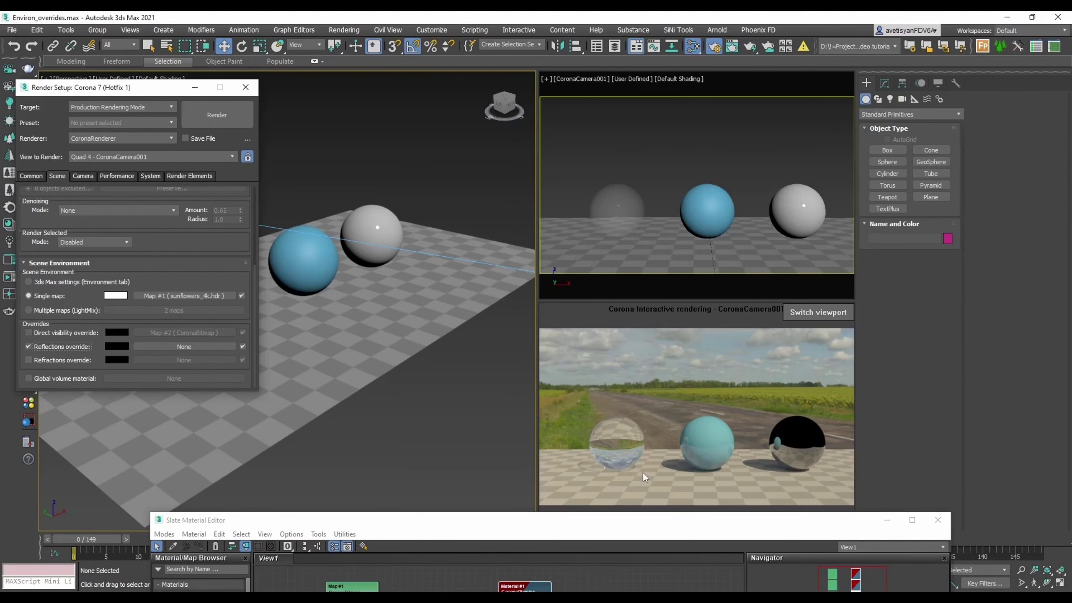
pyautogui.moveTo(490, 519); pyautogui.dragTo(585, 147)
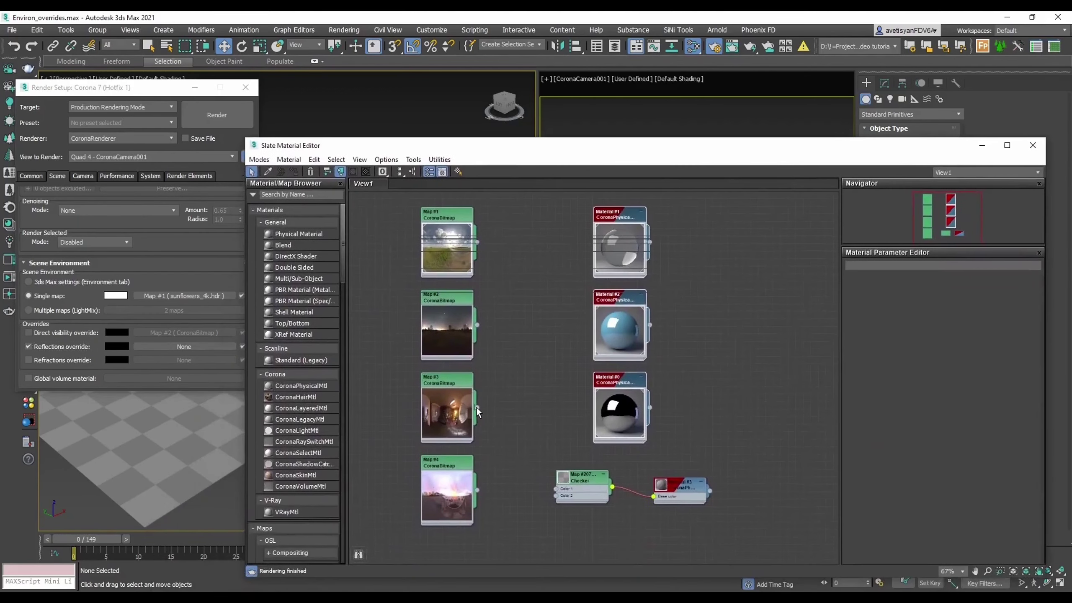
pyautogui.moveTo(477, 407); pyautogui.dragTo(181, 347)
pyautogui.click(112, 273)
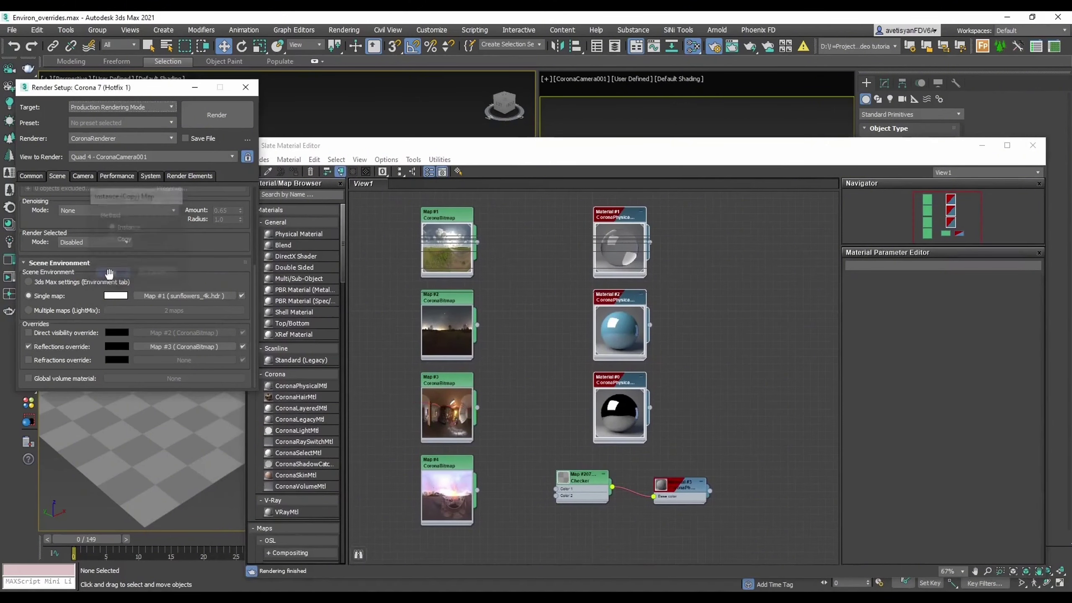
pyautogui.moveTo(546, 152); pyautogui.dragTo(392, 534)
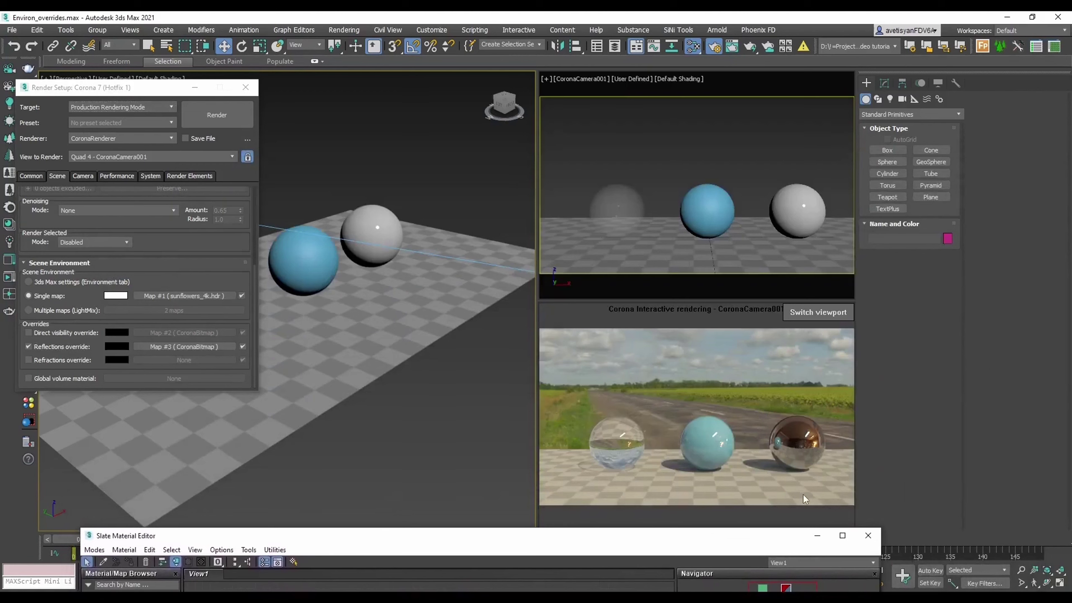
pyautogui.click(46, 335)
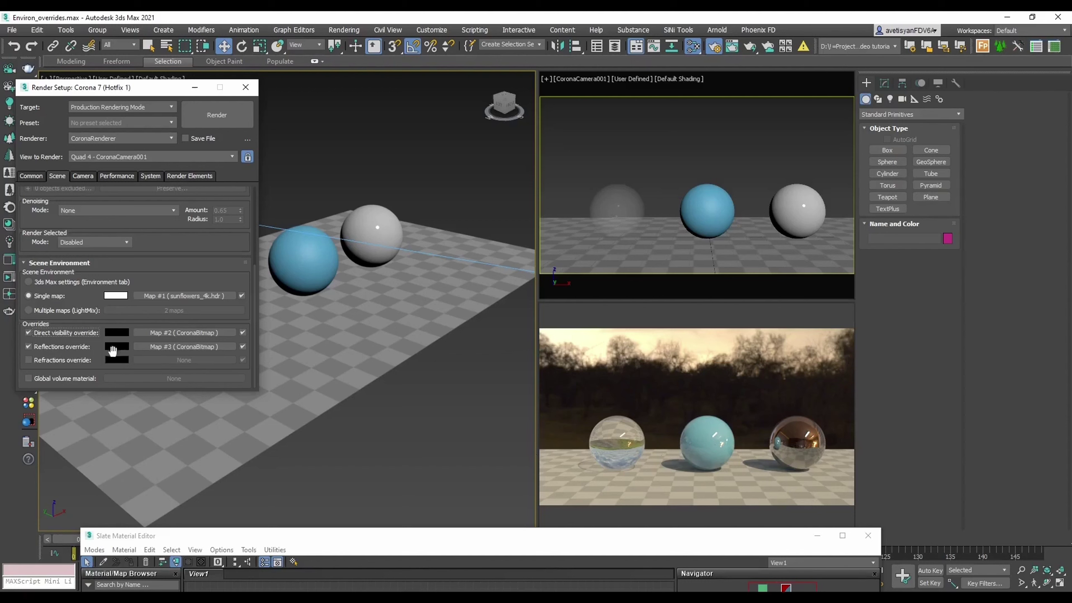
# - Enable the refractions override and assign Map #4 to it as an instance
pyautogui.click(51, 360)
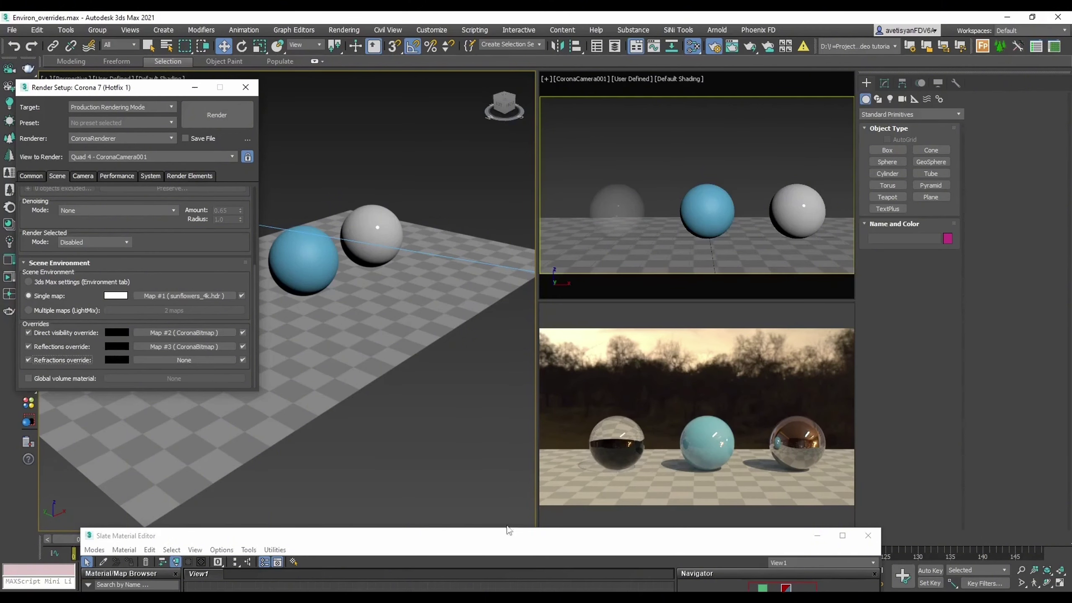
pyautogui.moveTo(464, 536); pyautogui.dragTo(639, 123)
pyautogui.moveTo(486, 468); pyautogui.dragTo(155, 299)
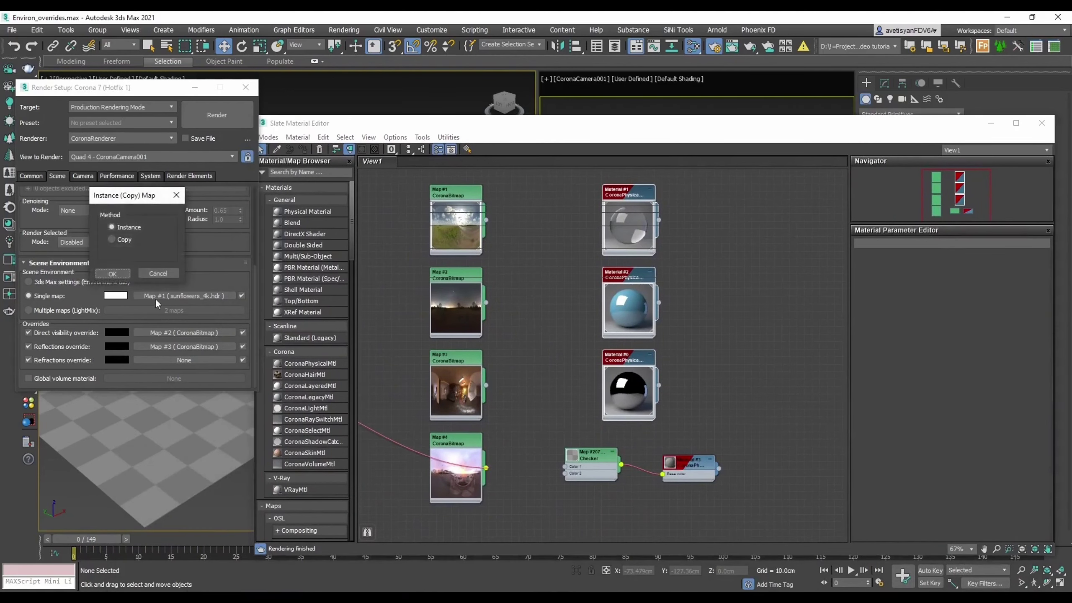
pyautogui.click(112, 273)
pyautogui.moveTo(620, 124); pyautogui.dragTo(507, 563)
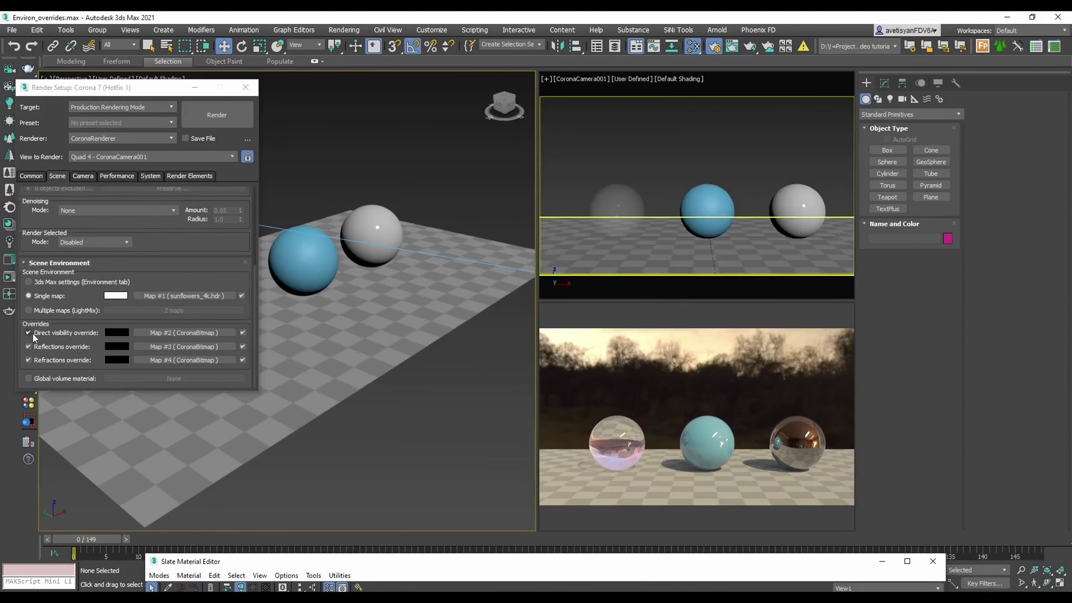
# - Clone the glass and mirror spheres as copies closer to the camera, and delete those copies
pyautogui.click(620, 207)
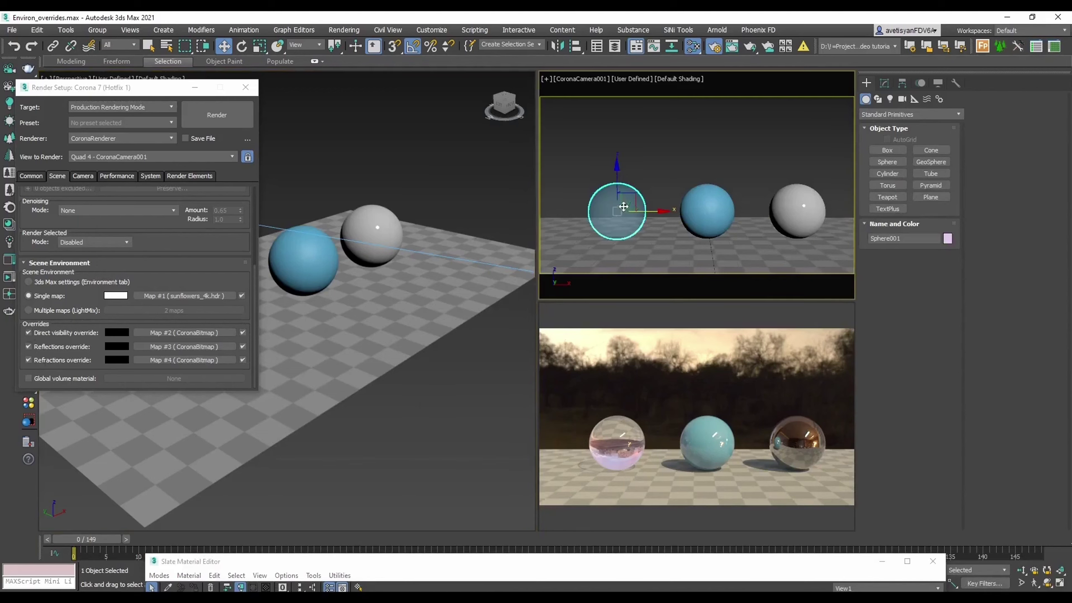
pyautogui.keyDown('ctrl'); pyautogui.click(796, 211); pyautogui.keyUp('ctrl')
pyautogui.moveTo(123, 89); pyautogui.dragTo(218, 470)
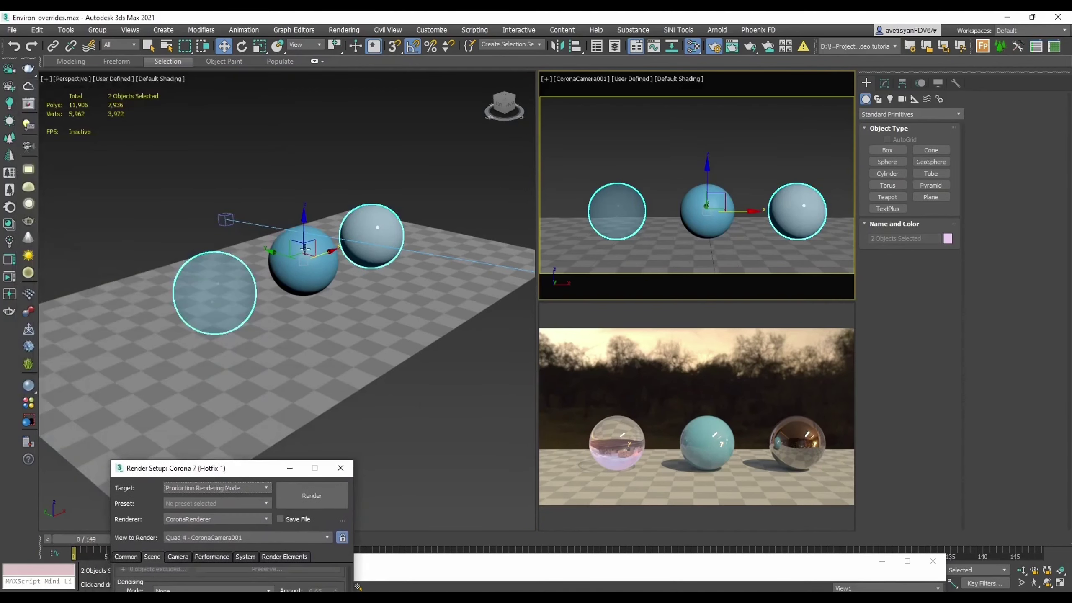
pyautogui.moveTo(275, 254); pyautogui.dragTo(384, 300)
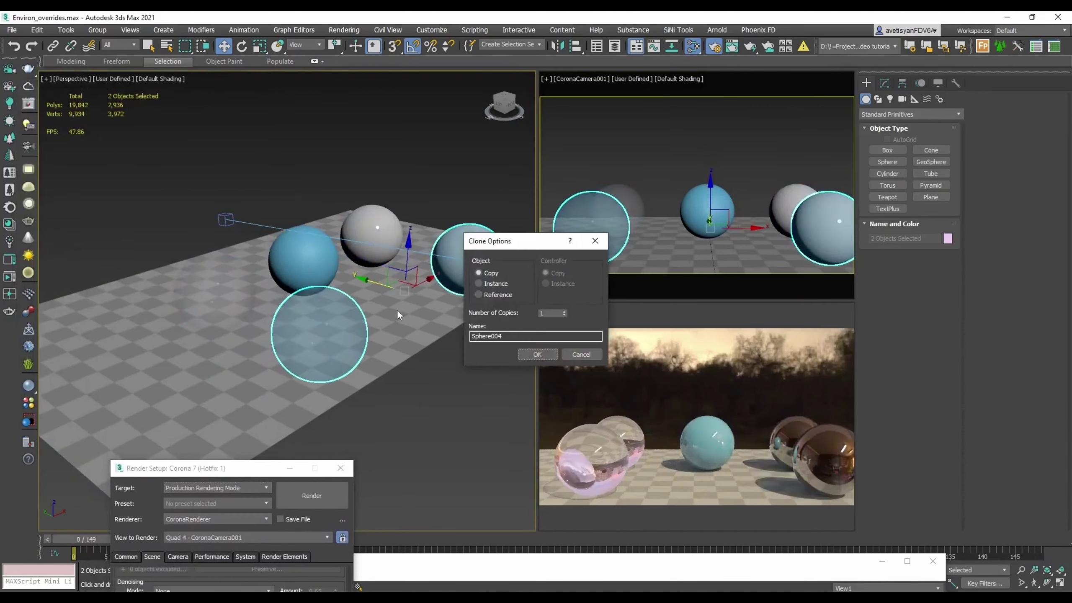
pyautogui.click(539, 356)
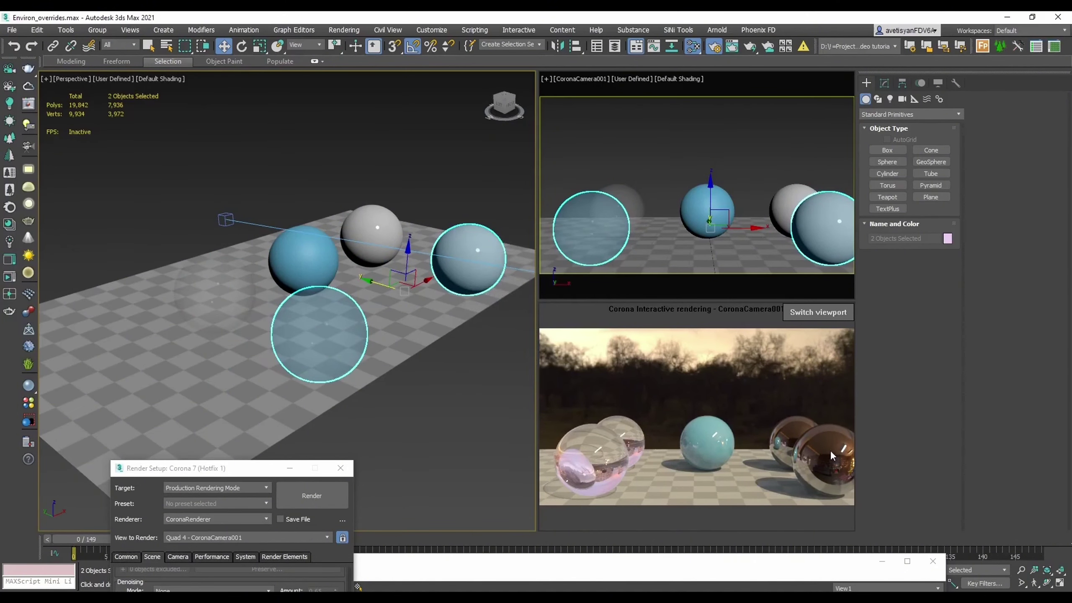
pyautogui.press('Delete')
# - Disable the reflections, direct visibility and refractions overrides in the scene environment settings
pyautogui.moveTo(204, 462)
pyautogui.mouseDown()
pyautogui.moveTo(183, 199)
pyautogui.moveTo(157, 102)
pyautogui.mouseUp()
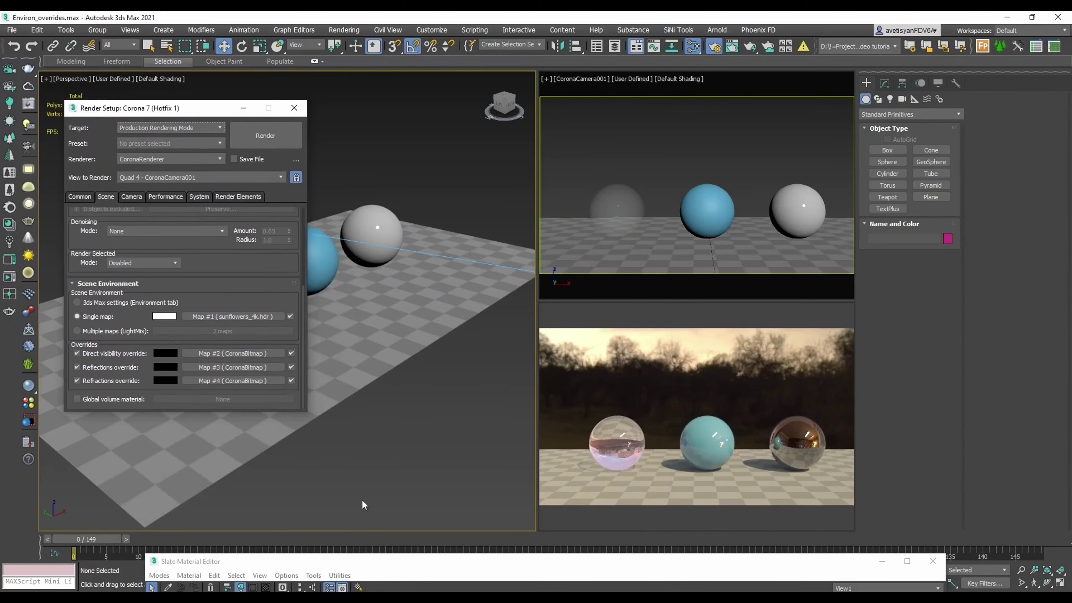
pyautogui.moveTo(341, 561); pyautogui.dragTo(510, 106)
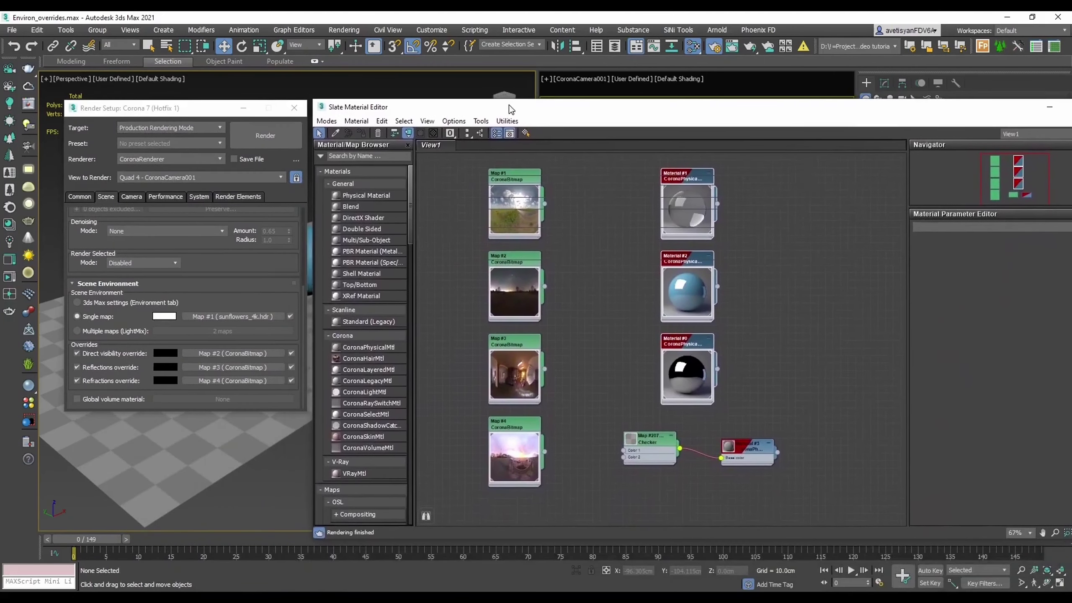
pyautogui.moveTo(625, 154); pyautogui.dragTo(770, 418)
pyautogui.click(117, 365)
pyautogui.click(118, 355)
pyautogui.click(114, 382)
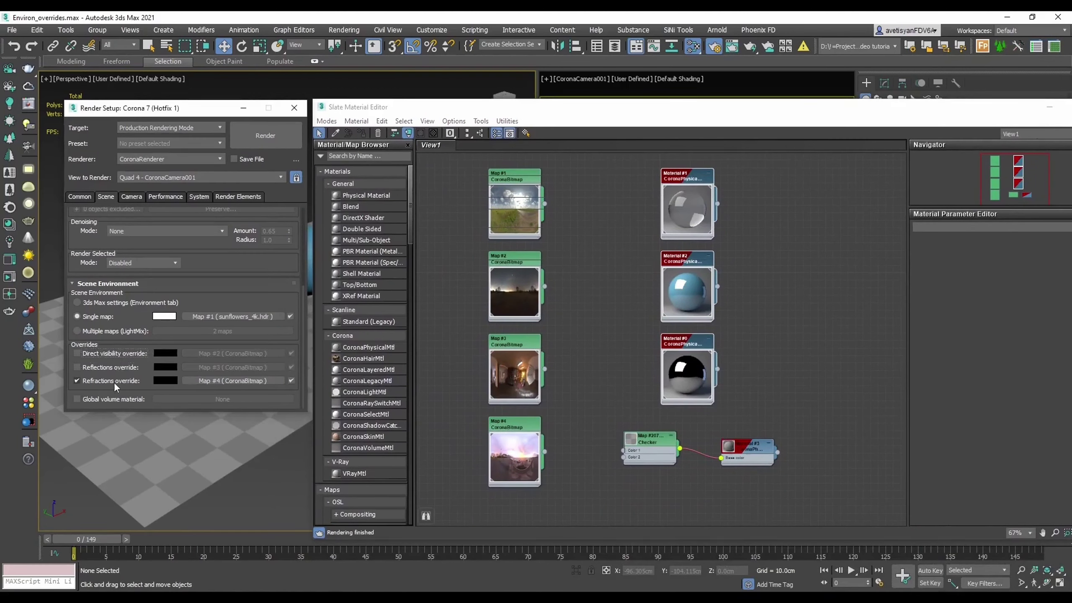
pyautogui.moveTo(688, 112); pyautogui.dragTo(740, 515)
# - Connect Map #3 to the reflection environment (Refl. env.) slot of the mirror material, Material #0
pyautogui.moveTo(841, 442)
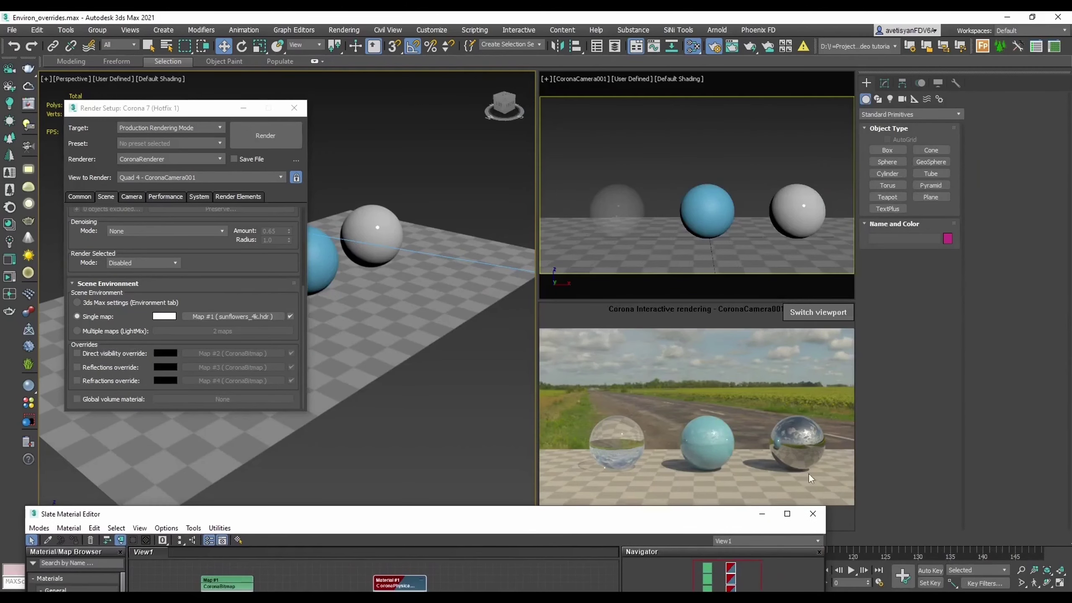
pyautogui.moveTo(530, 516); pyautogui.dragTo(584, 112)
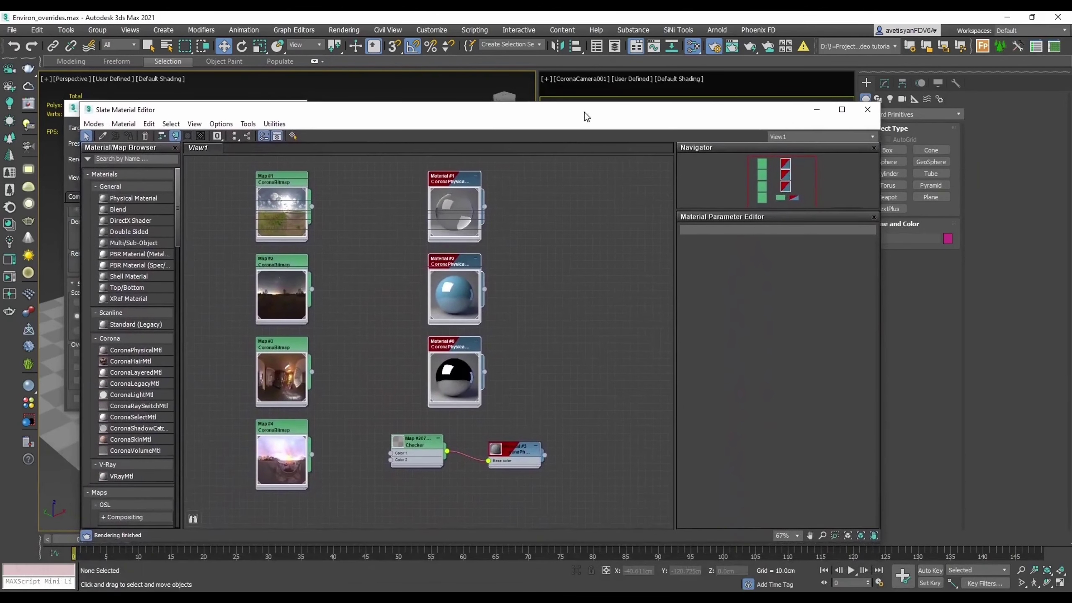
pyautogui.moveTo(389, 371); pyautogui.dragTo(452, 374)
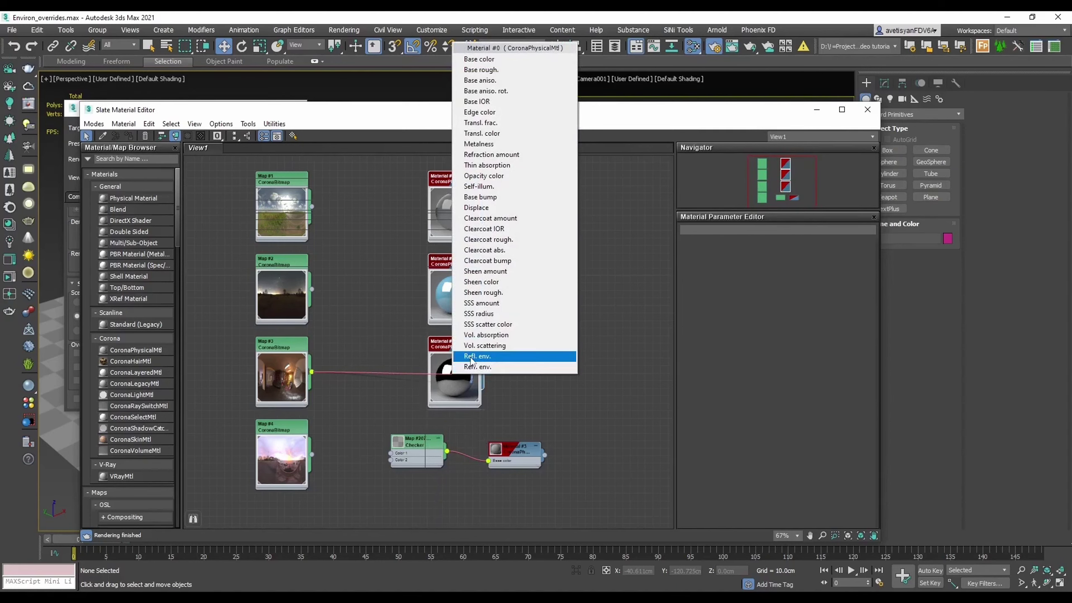
pyautogui.click(471, 360)
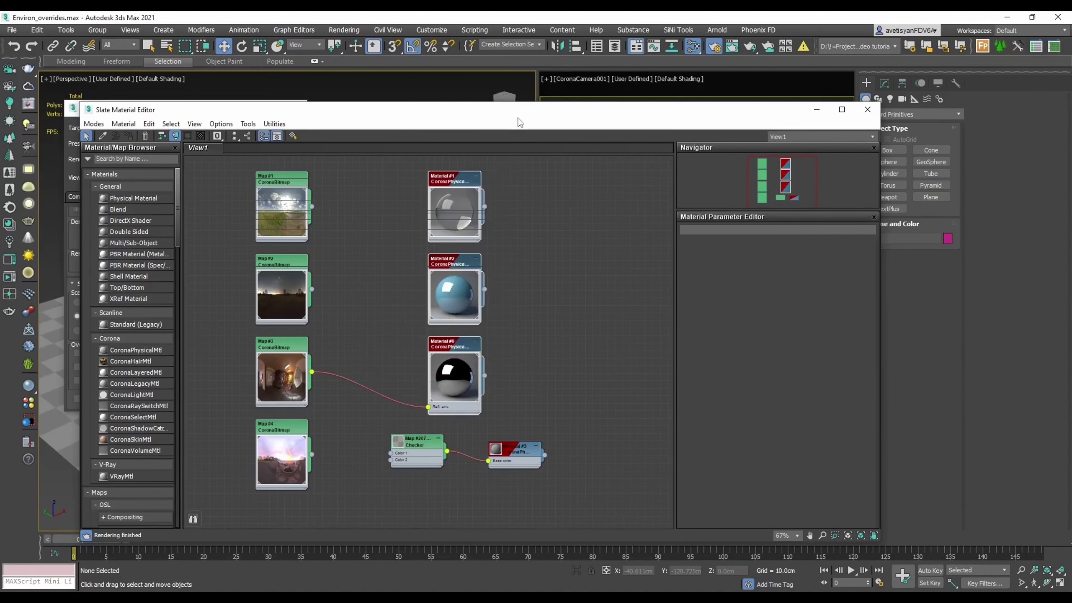
pyautogui.moveTo(511, 114); pyautogui.dragTo(532, 551)
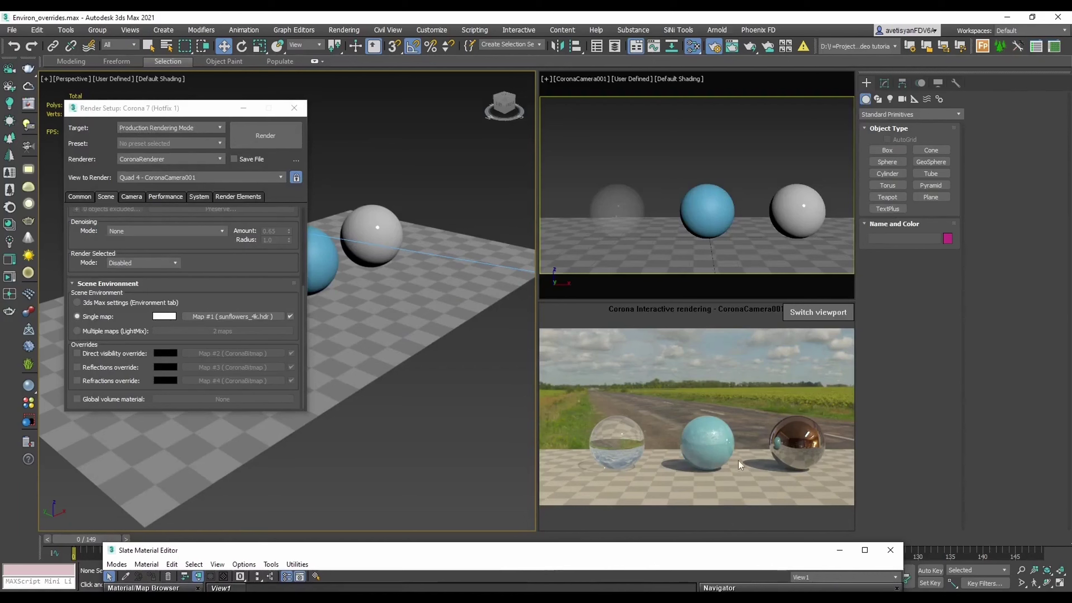
# - Connect Map #4 to the refraction environment (Refr. env.) slot of the glass material, Material #1
pyautogui.moveTo(600, 558); pyautogui.dragTo(591, 505)
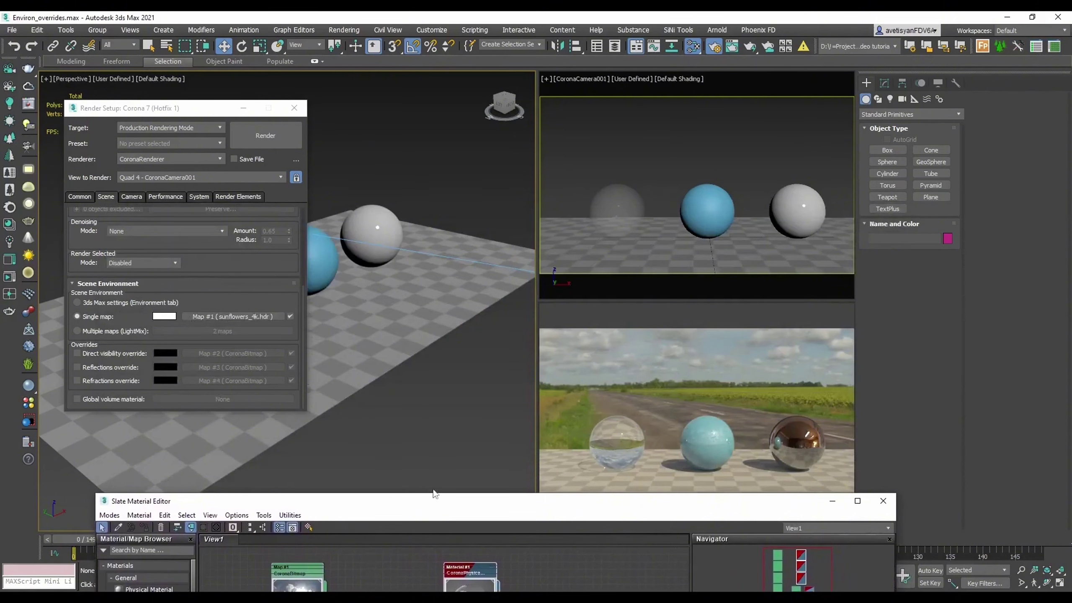
pyautogui.moveTo(432, 504); pyautogui.dragTo(508, 146)
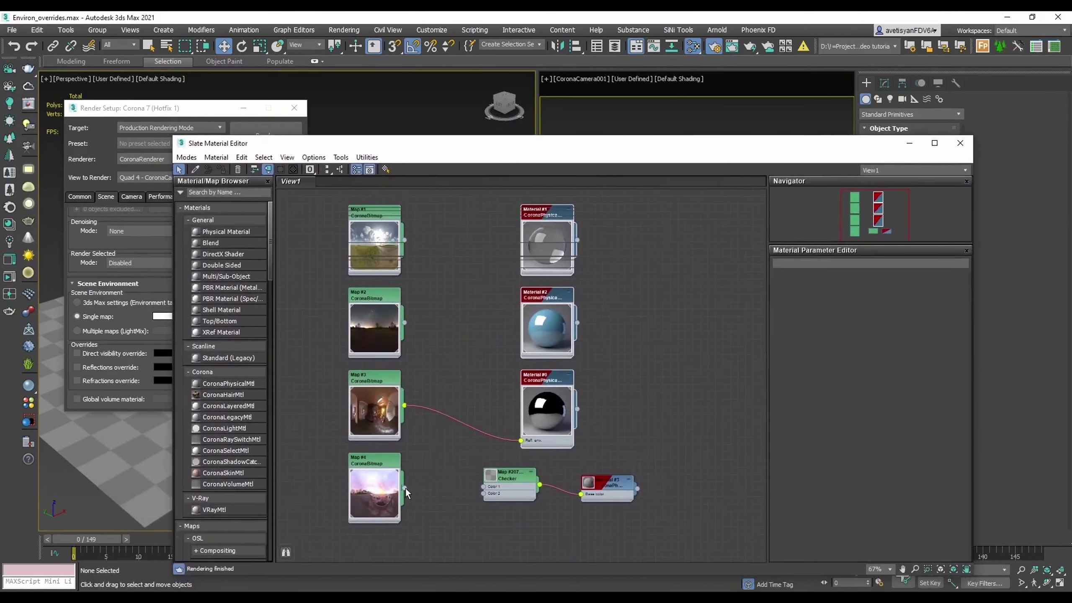
pyautogui.moveTo(404, 487); pyautogui.dragTo(523, 473)
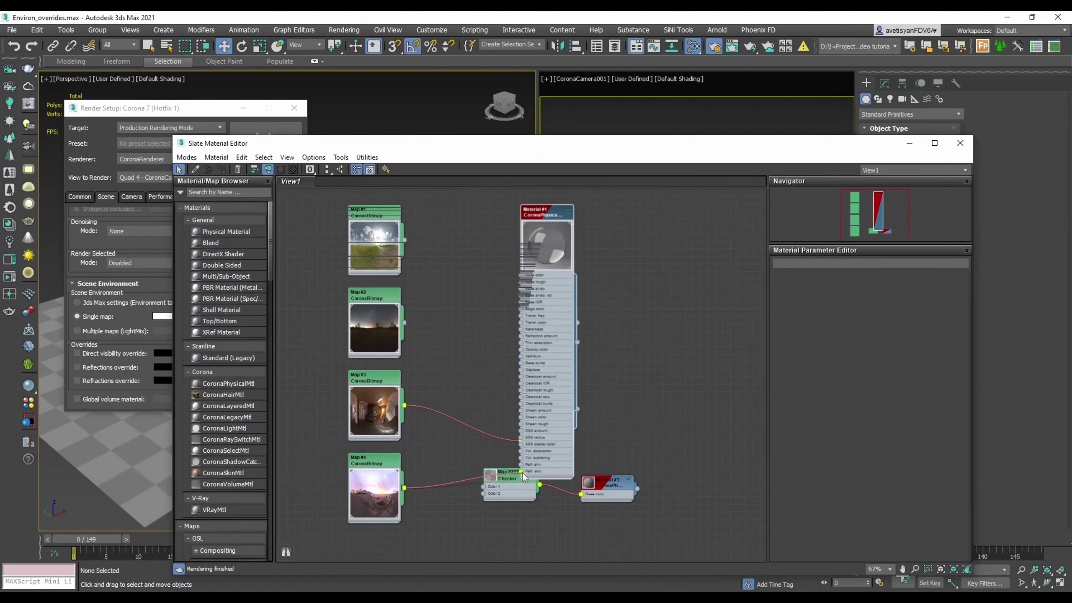
pyautogui.moveTo(524, 473); pyautogui.dragTo(546, 244)
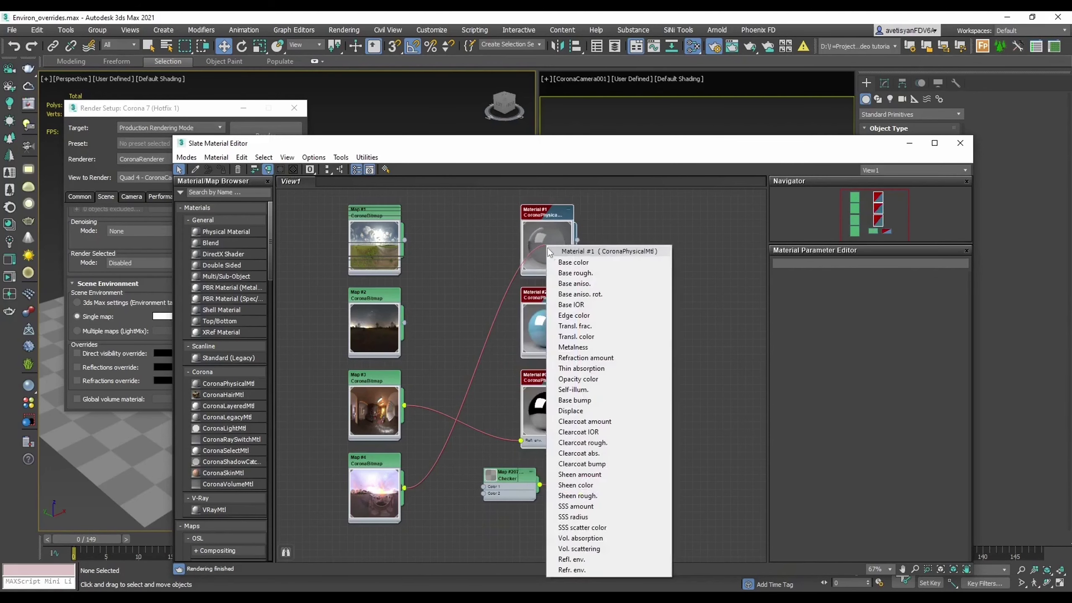
pyautogui.click(570, 571)
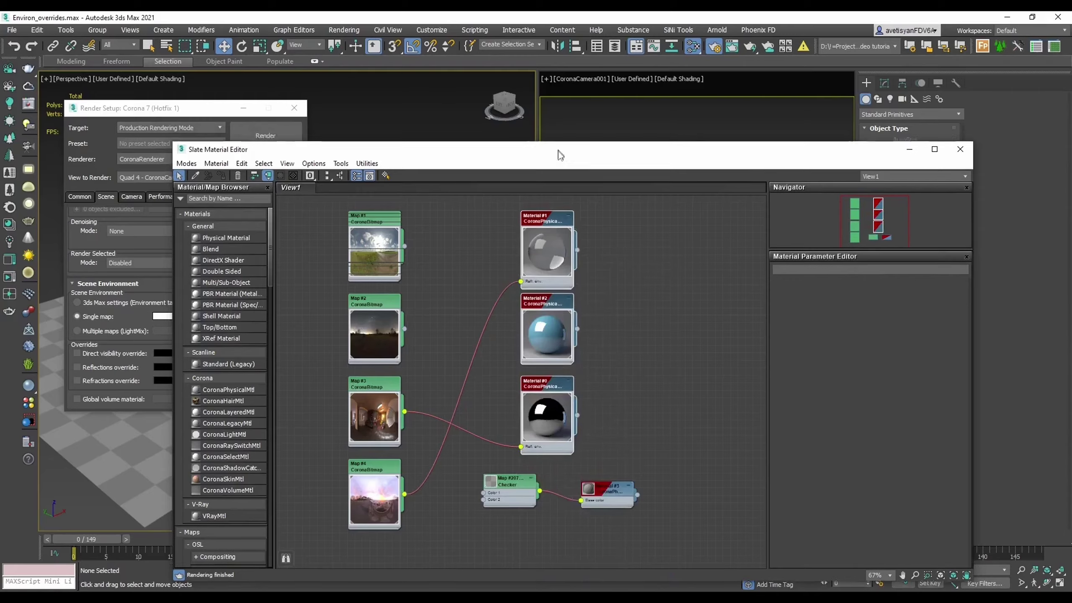
pyautogui.moveTo(559, 148); pyautogui.dragTo(549, 557)
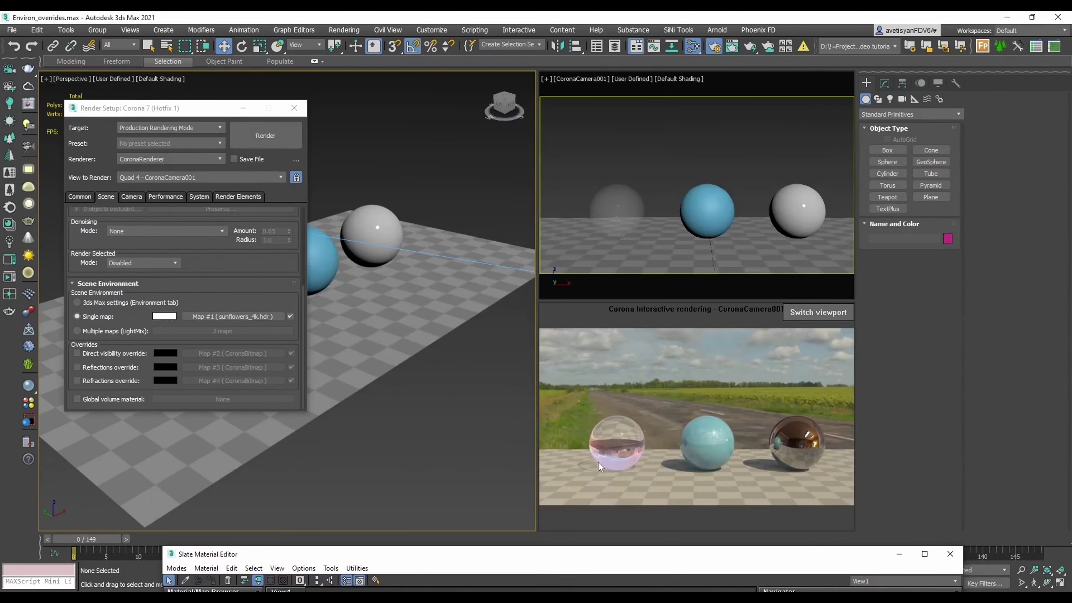
# - Close the render settings and clone the glass and mirror spheres closer to the camera
pyautogui.click(299, 112)
pyautogui.click(213, 270)
pyautogui.keyDown('ctrl'); pyautogui.click(372, 217); pyautogui.keyUp('ctrl')
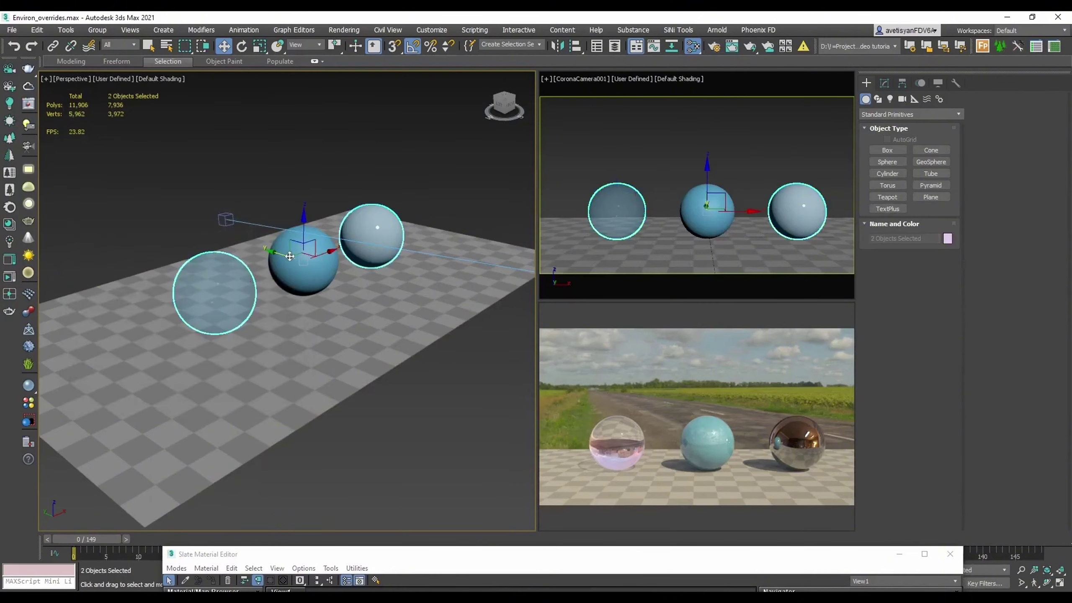
pyautogui.keyDown('shift'); pyautogui.moveTo(277, 255); pyautogui.dragTo(366, 295); pyautogui.keyUp('shift')
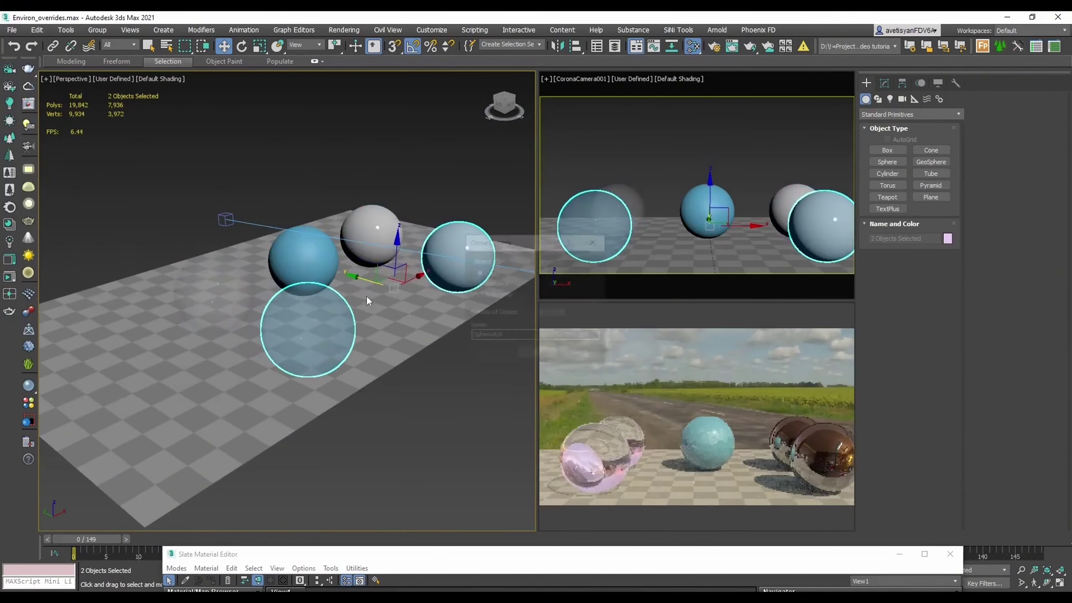
pyautogui.click(555, 350)
# - Duplicate the glass, blue and mirror materials, and disconnect the environment maps from the glass and mirror duplicates
pyautogui.moveTo(530, 555)
pyautogui.mouseDown()
pyautogui.moveTo(511, 311)
pyautogui.moveTo(512, 156)
pyautogui.mouseUp()
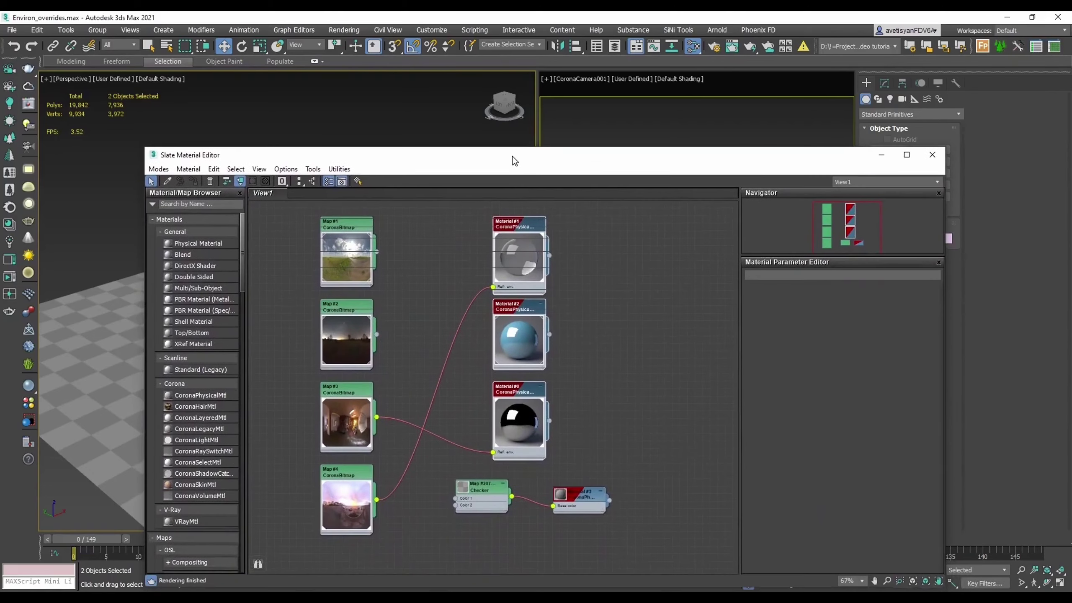
pyautogui.keyDown('shift'); pyautogui.moveTo(521, 226); pyautogui.dragTo(603, 226); pyautogui.keyUp('shift')
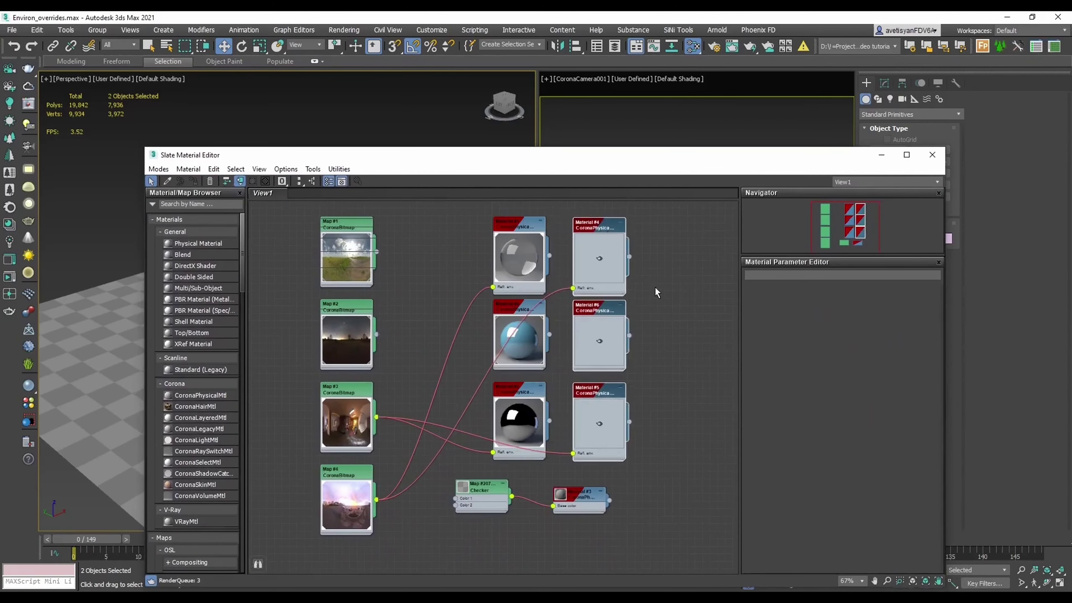
pyautogui.moveTo(566, 294); pyautogui.dragTo(567, 296)
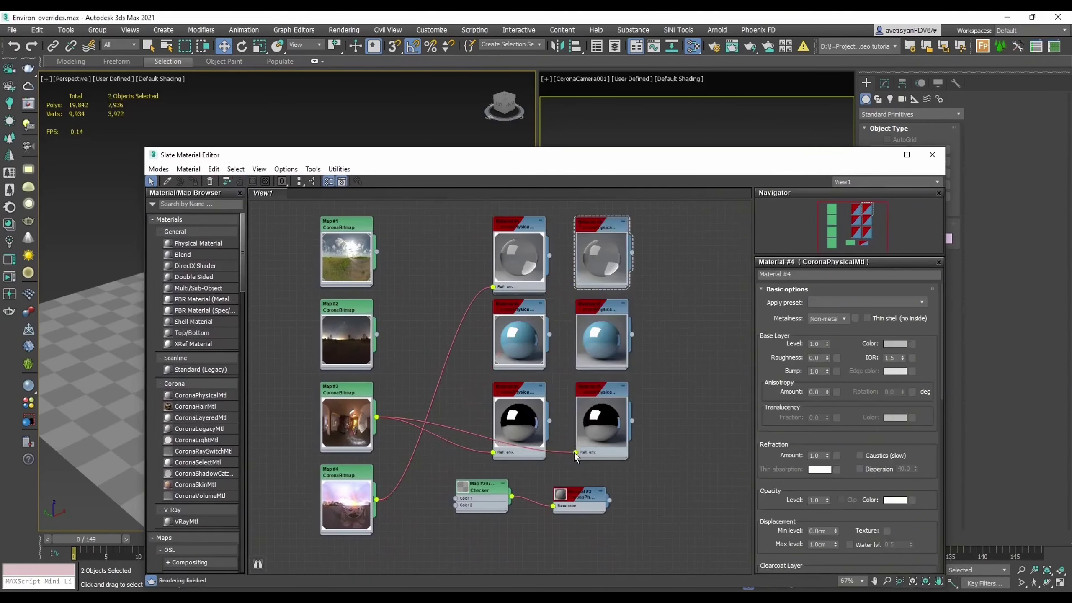
pyautogui.moveTo(575, 452); pyautogui.dragTo(570, 460)
# - Assign the duplicated mirror and glass materials to the matching front spheres only, using Assign to Object
pyautogui.moveTo(635, 158); pyautogui.dragTo(233, 82)
pyautogui.moveTo(237, 341); pyautogui.dragTo(815, 233)
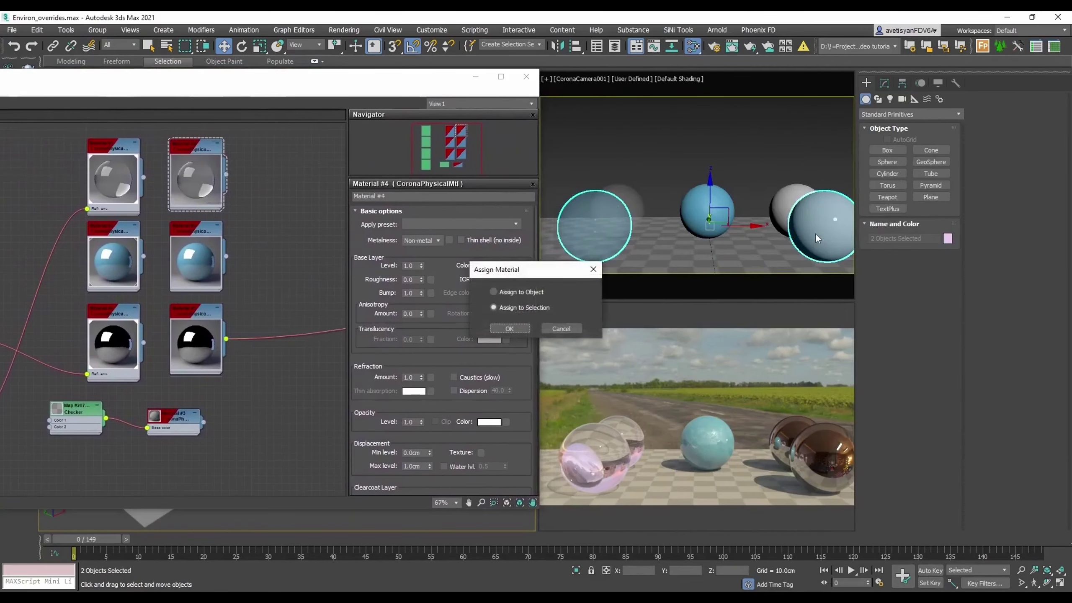
pyautogui.click(510, 328)
pyautogui.moveTo(227, 174); pyautogui.dragTo(582, 230)
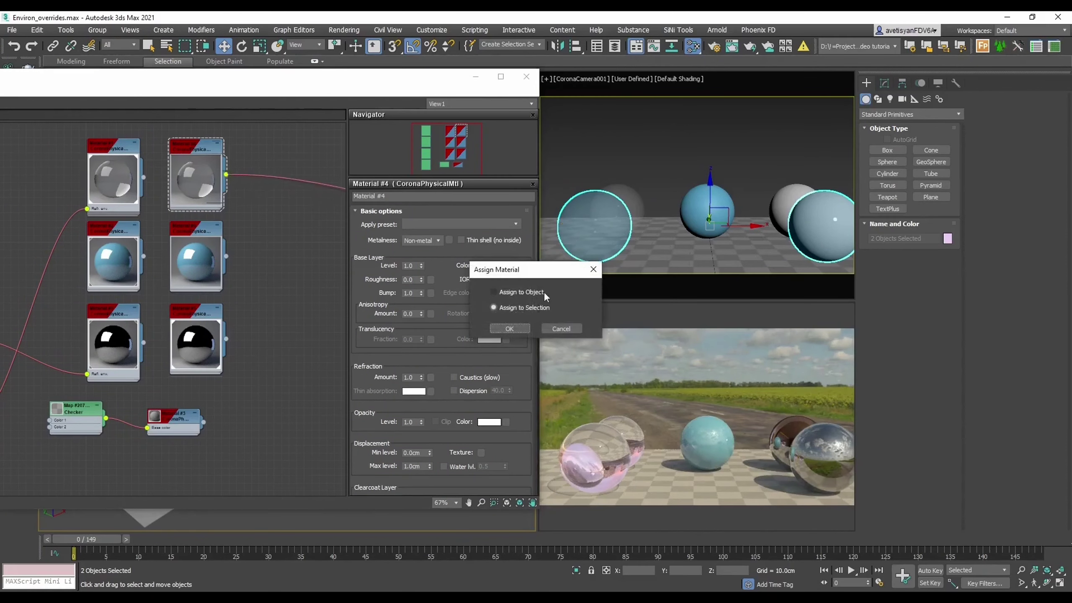
pyautogui.click(518, 328)
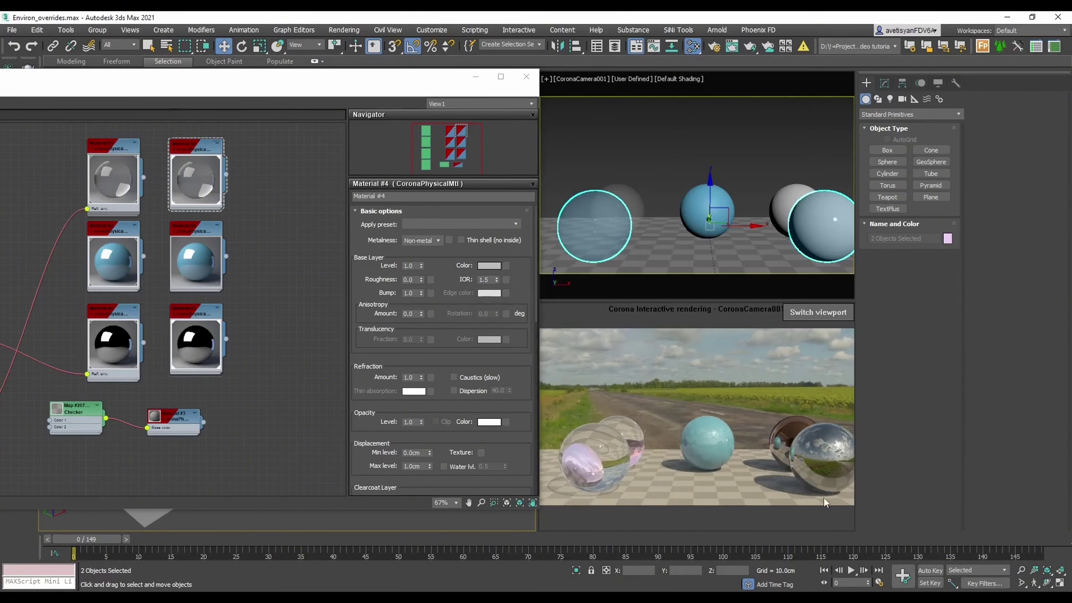
# - Check the scene environment overrides in the render settings and compare the front and rear spheres in the interactive render
pyautogui.moveTo(309, 78); pyautogui.dragTo(654, 411)
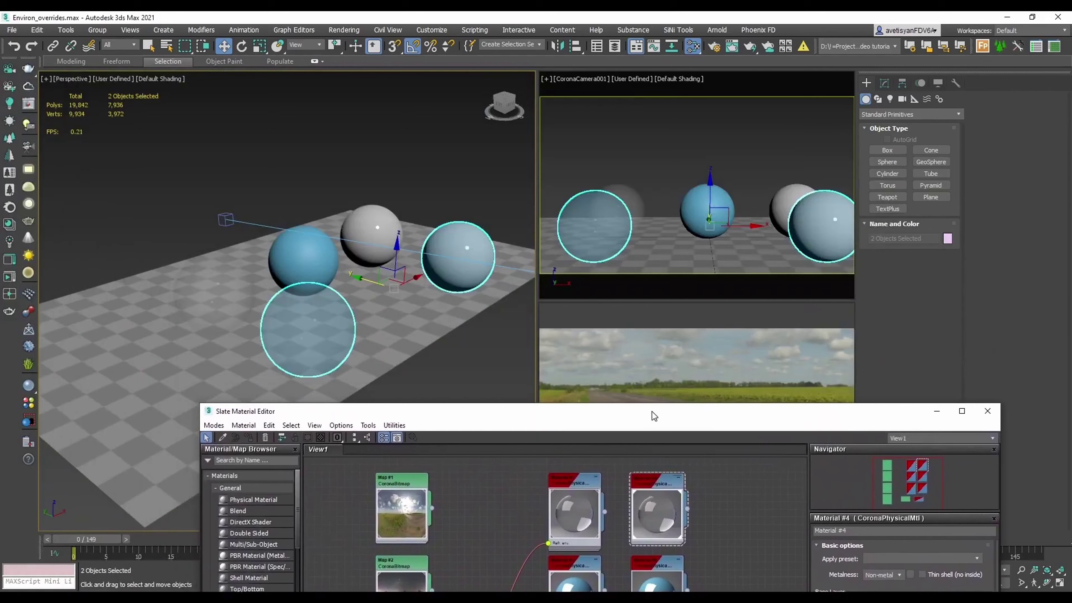
pyautogui.click(714, 45)
pyautogui.scroll(-5, 304, 363)
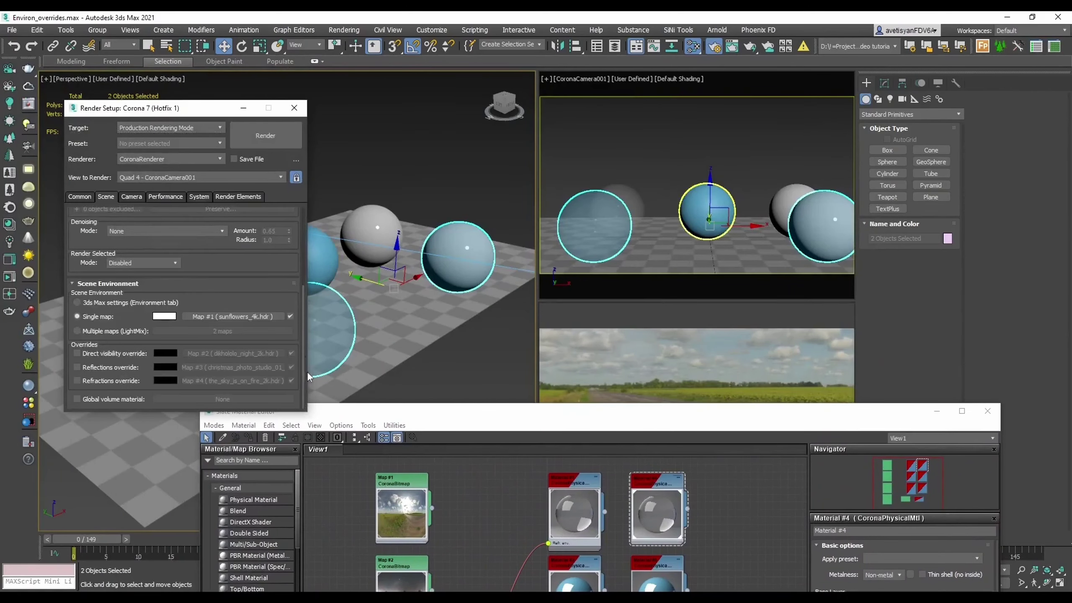
pyautogui.moveTo(625, 419); pyautogui.dragTo(155, 90)
pyautogui.moveTo(555, 367)
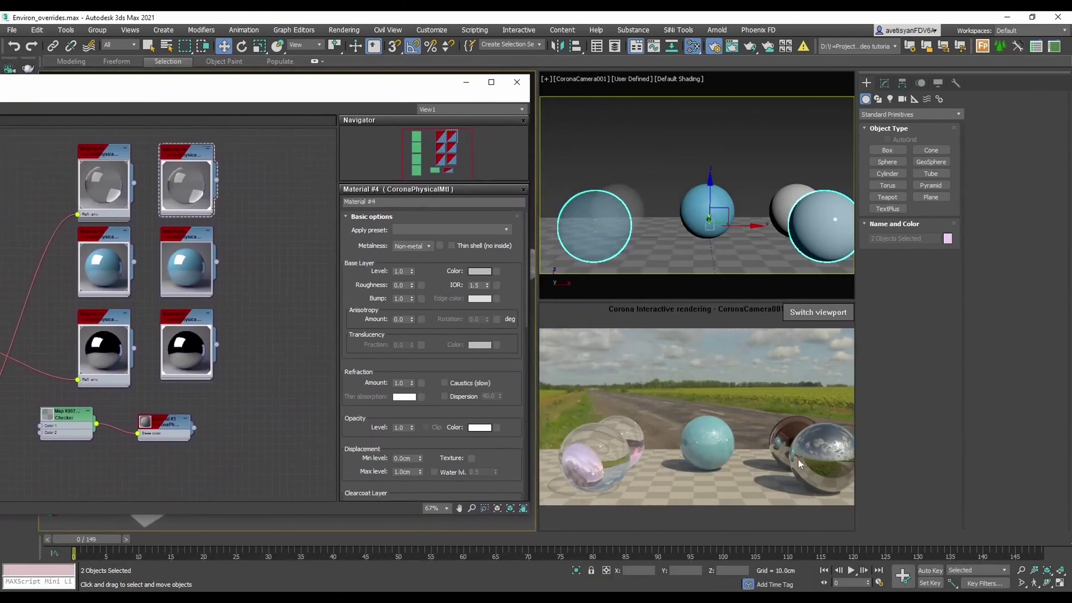